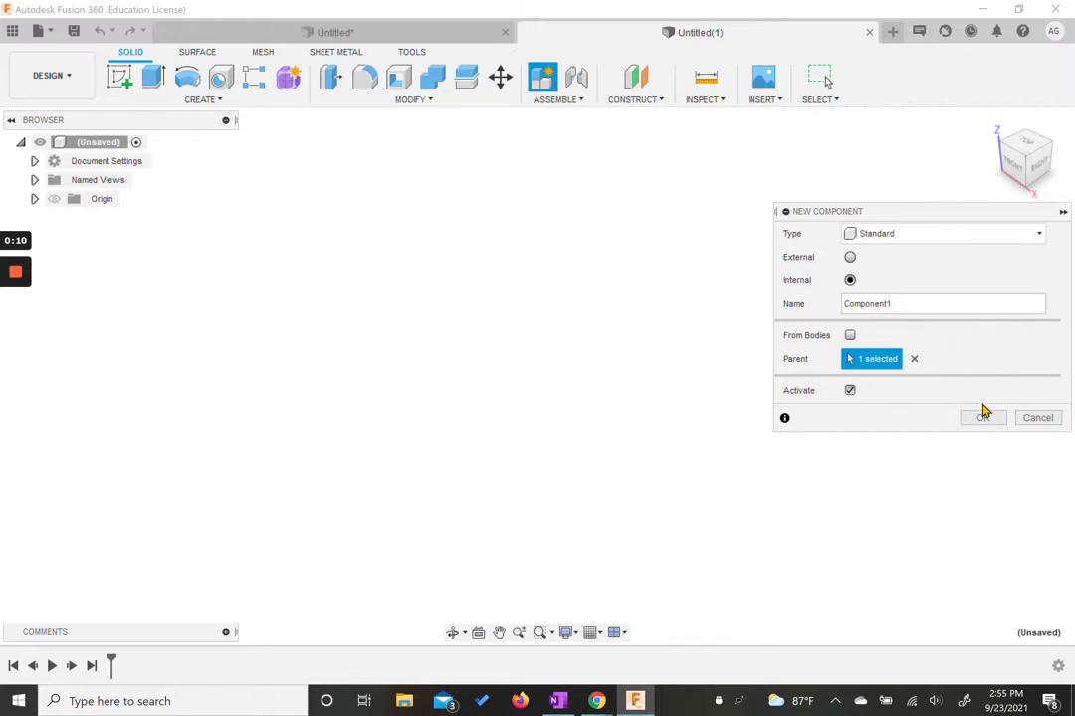
Step: Create an internal standard component and start a sketch on the horizontal origin plane
left_click(983, 418)
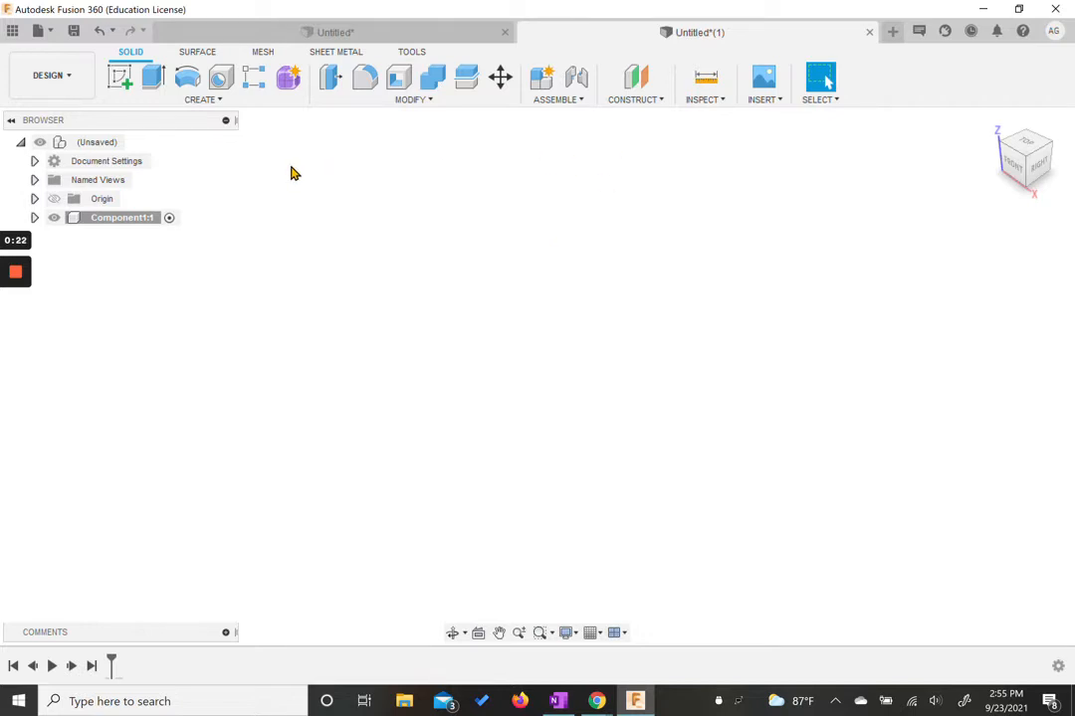
left_click(120, 80)
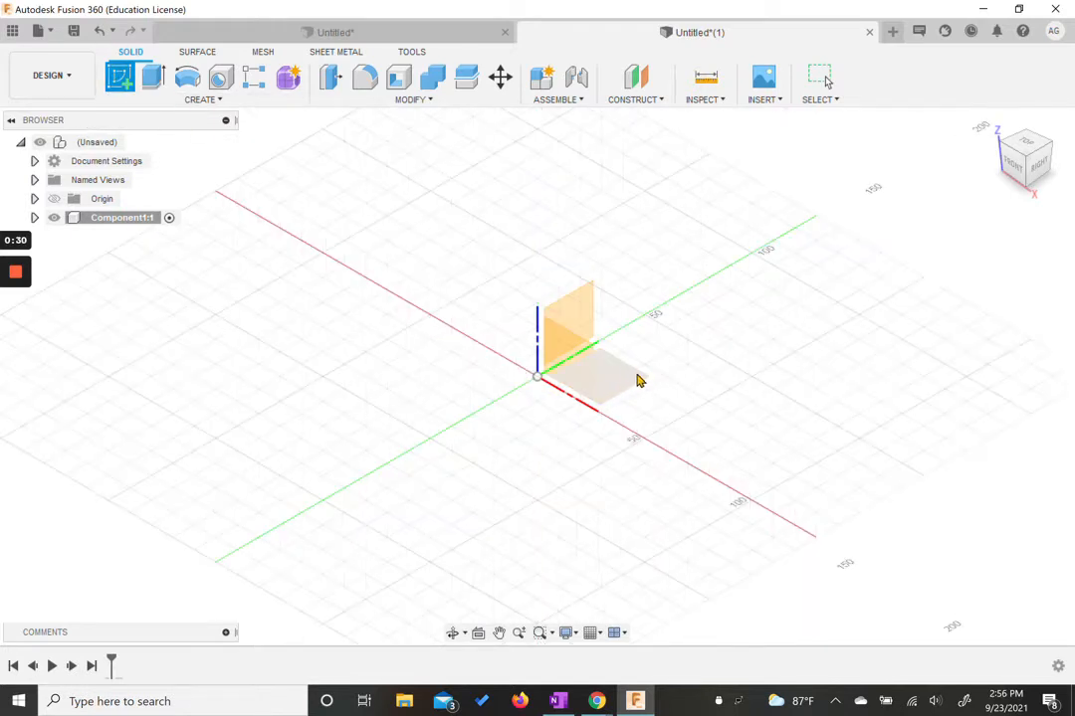
left_click(637, 382)
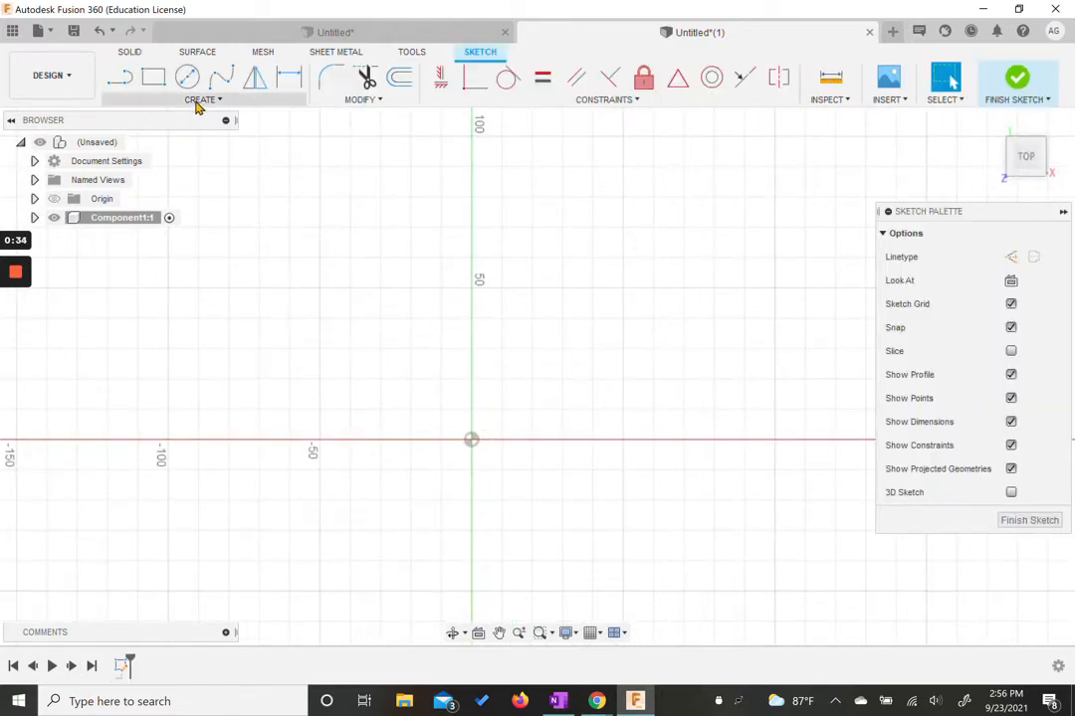
Step: Draw a 50 mm by 50 mm two-point rectangle with one corner at the origin and finish the sketch
left_click(151, 79)
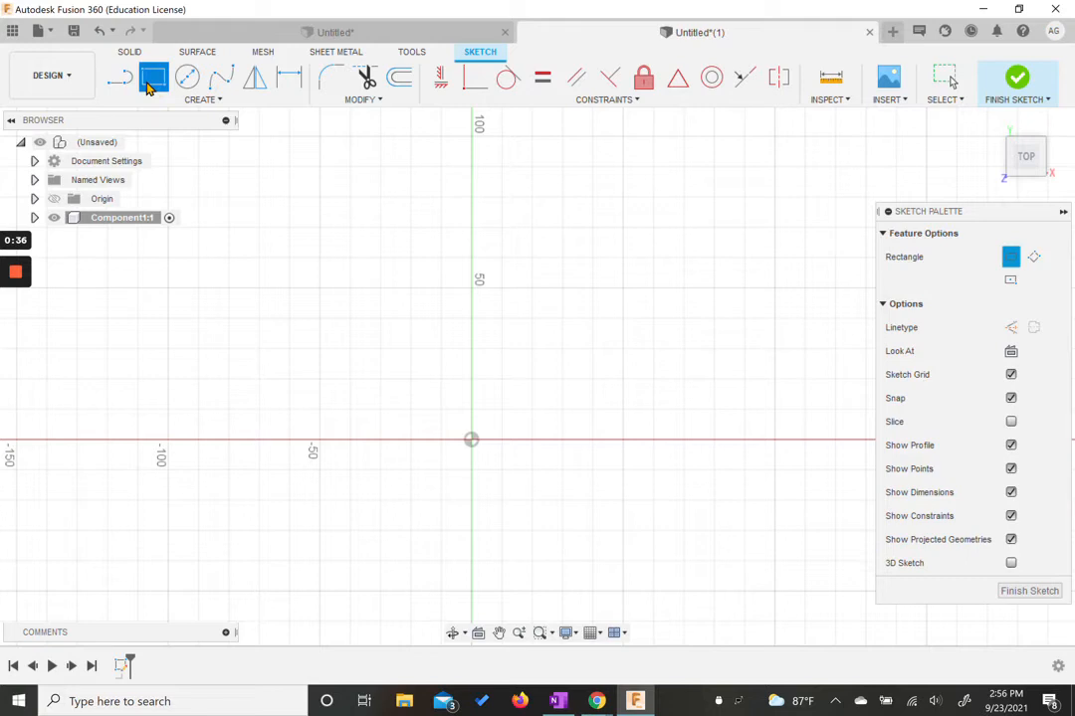
left_click(471, 441)
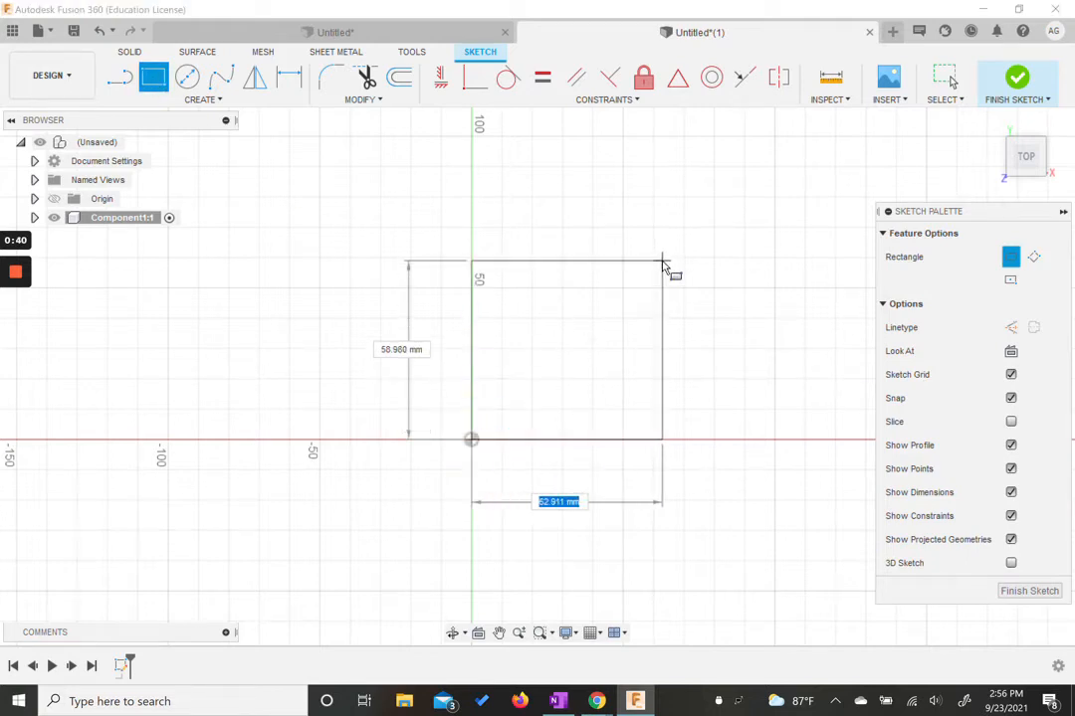
type("50")
key("Tab")
type("50")
key("Tab")
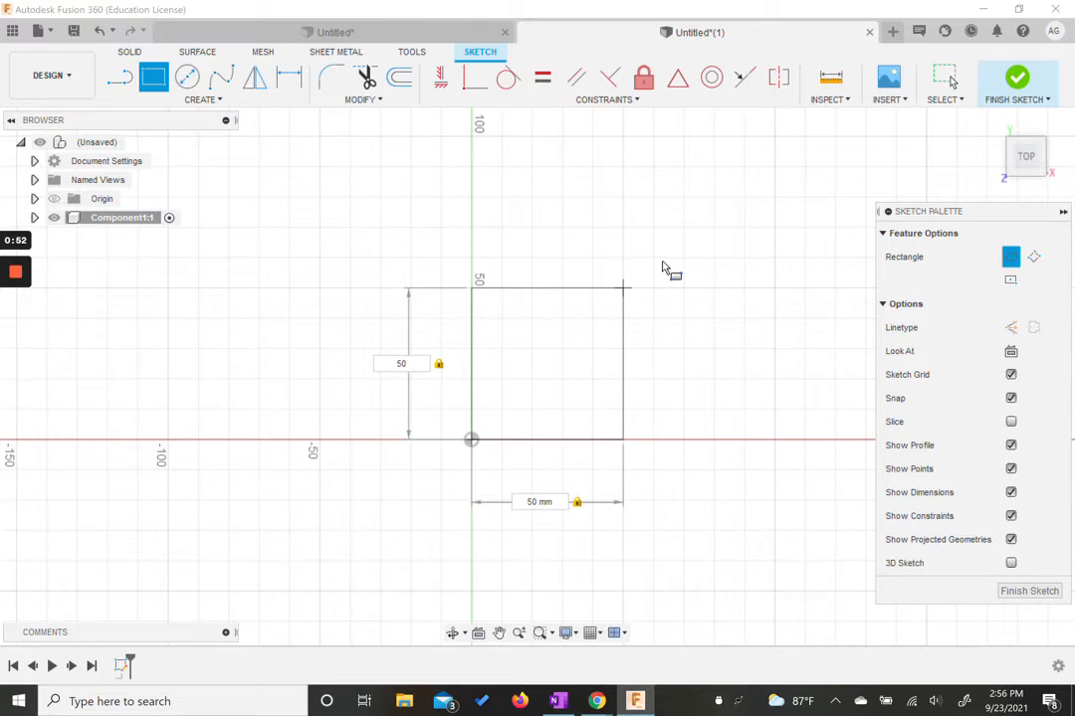
key("Return")
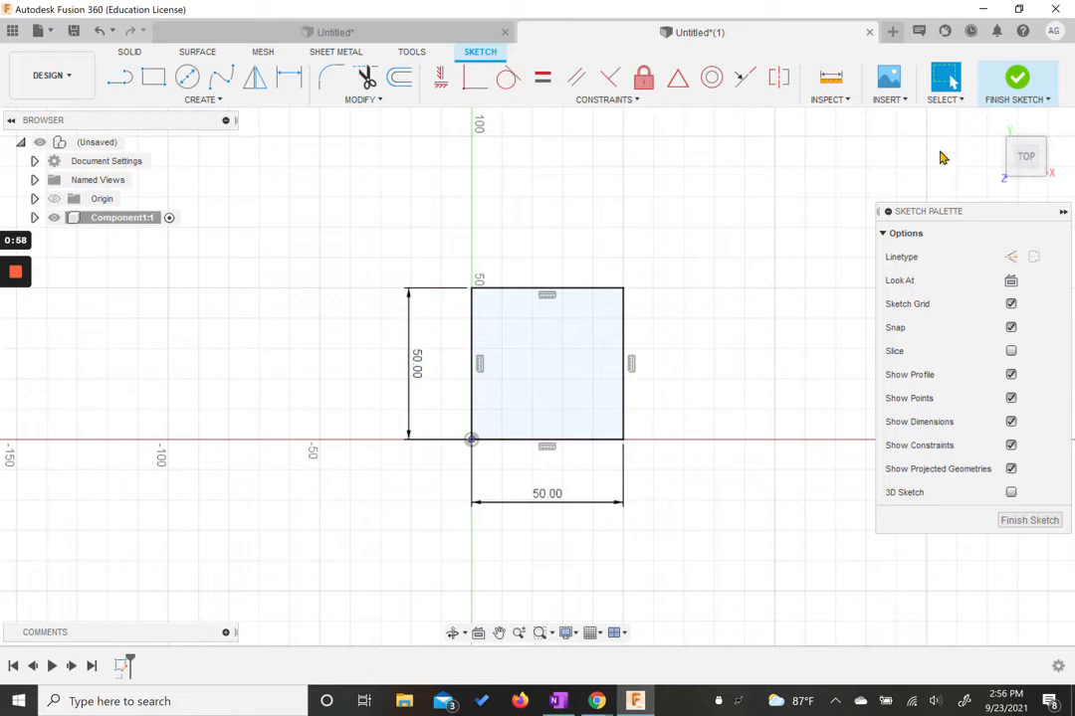
left_click(1023, 81)
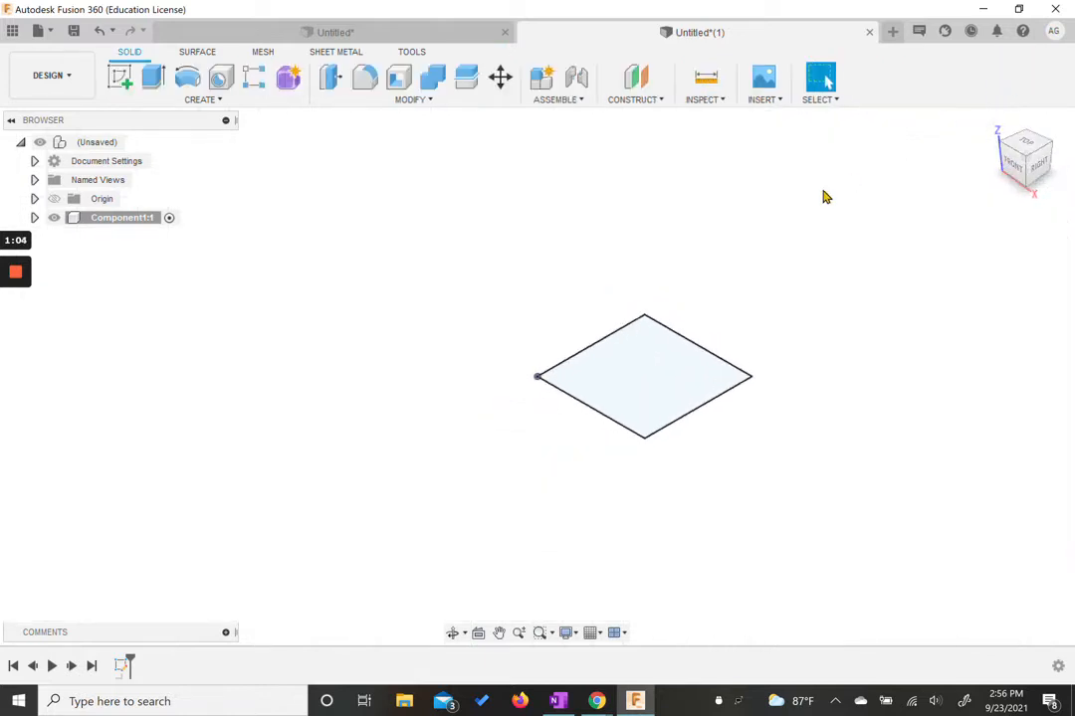
Step: Create a construction plane offset 50 mm above the square sketch profile
middle_click_drag(605, 204, 535, 262)
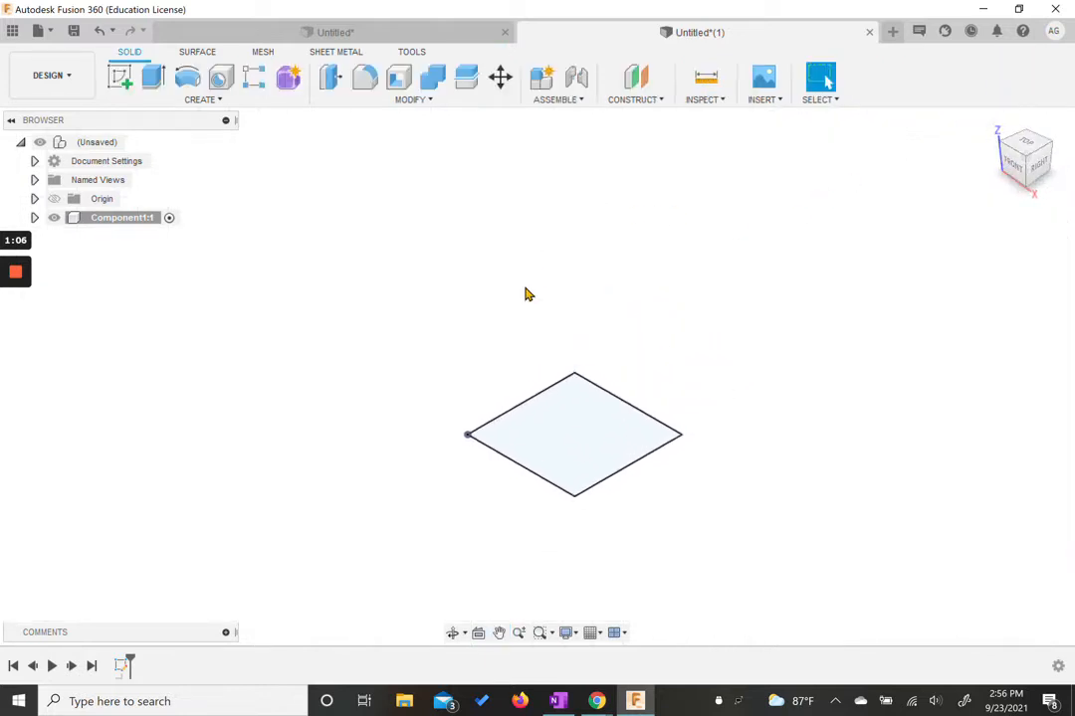
left_click(655, 103)
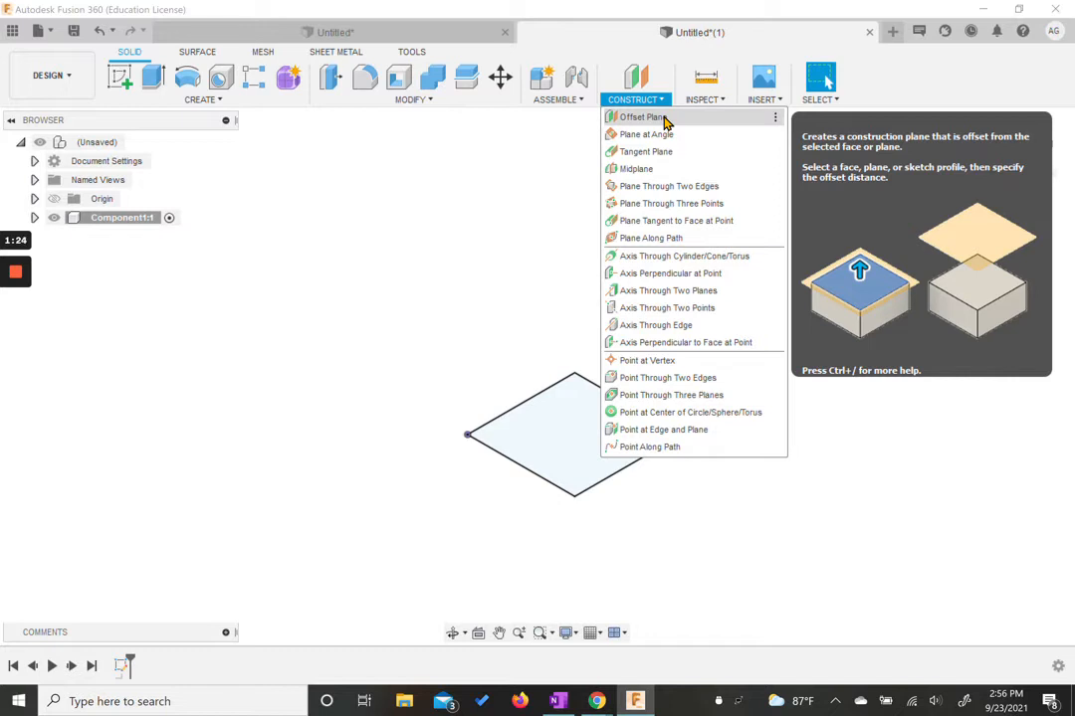
left_click(664, 119)
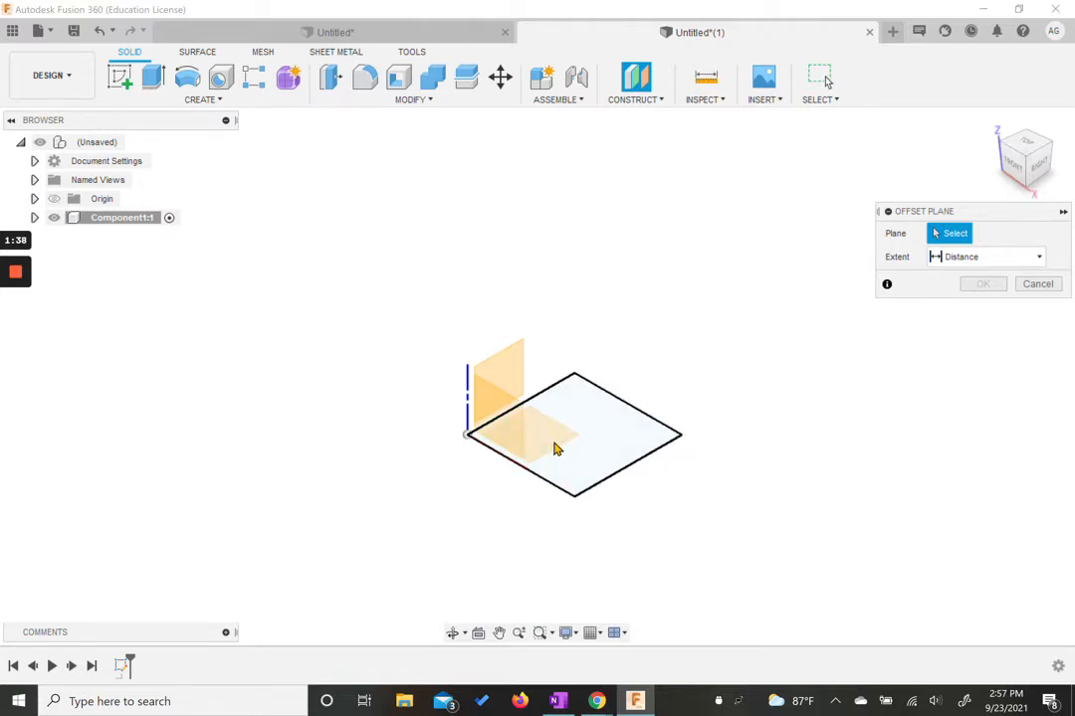
left_click(619, 438)
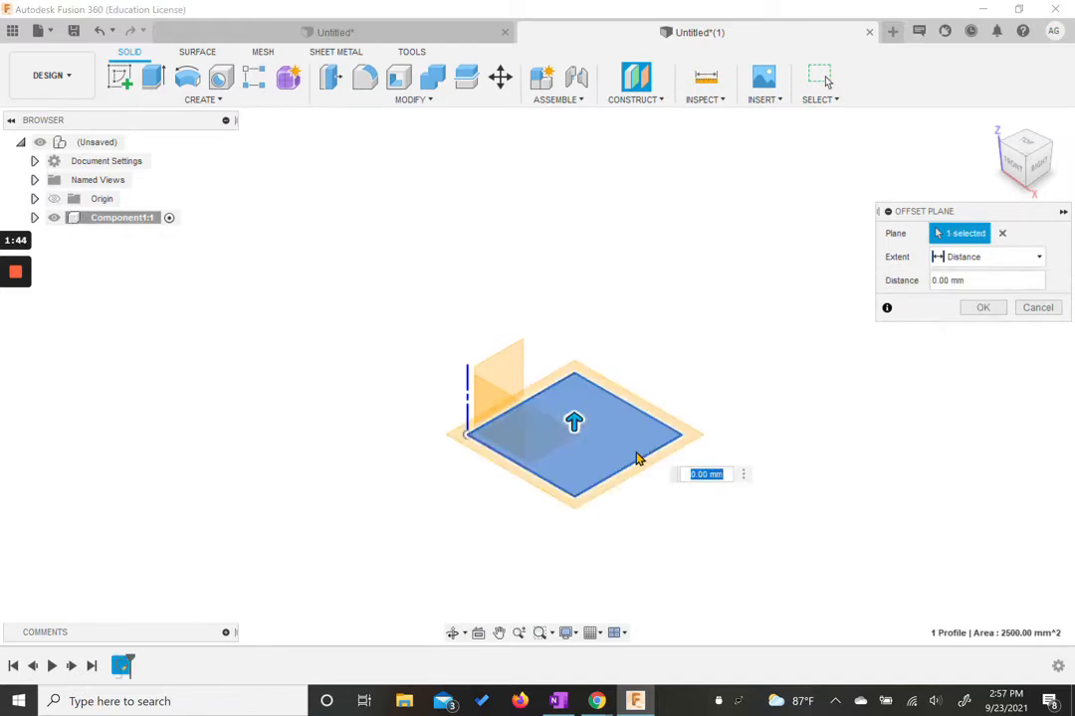
left_click_drag(575, 426, 595, 303)
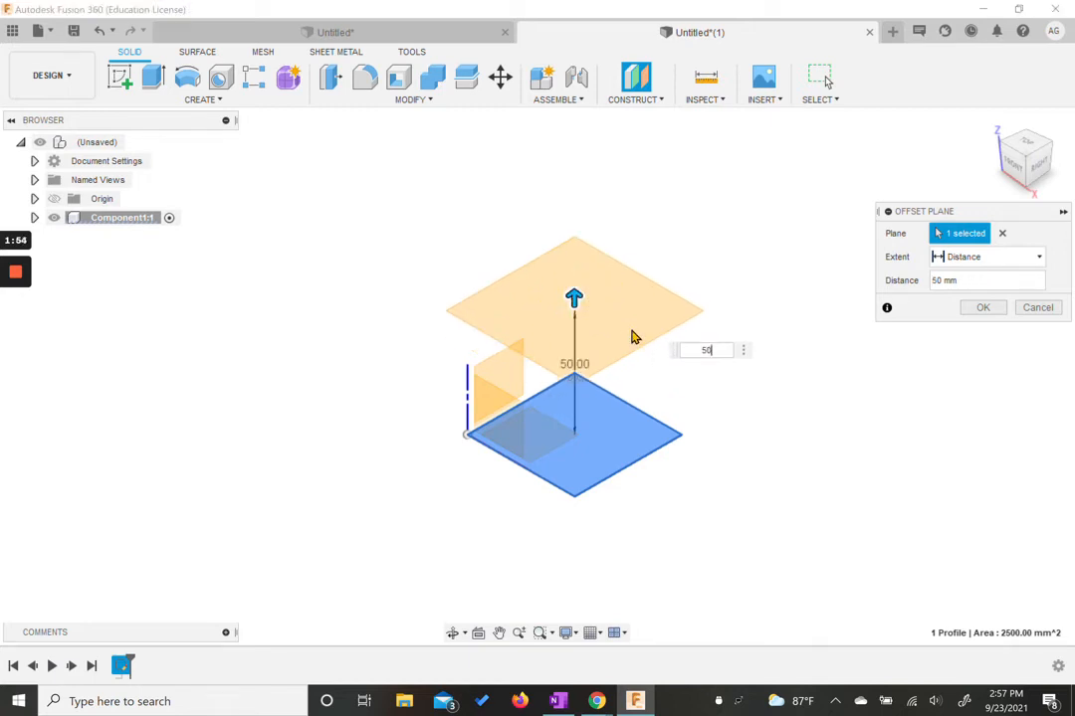
key("Return")
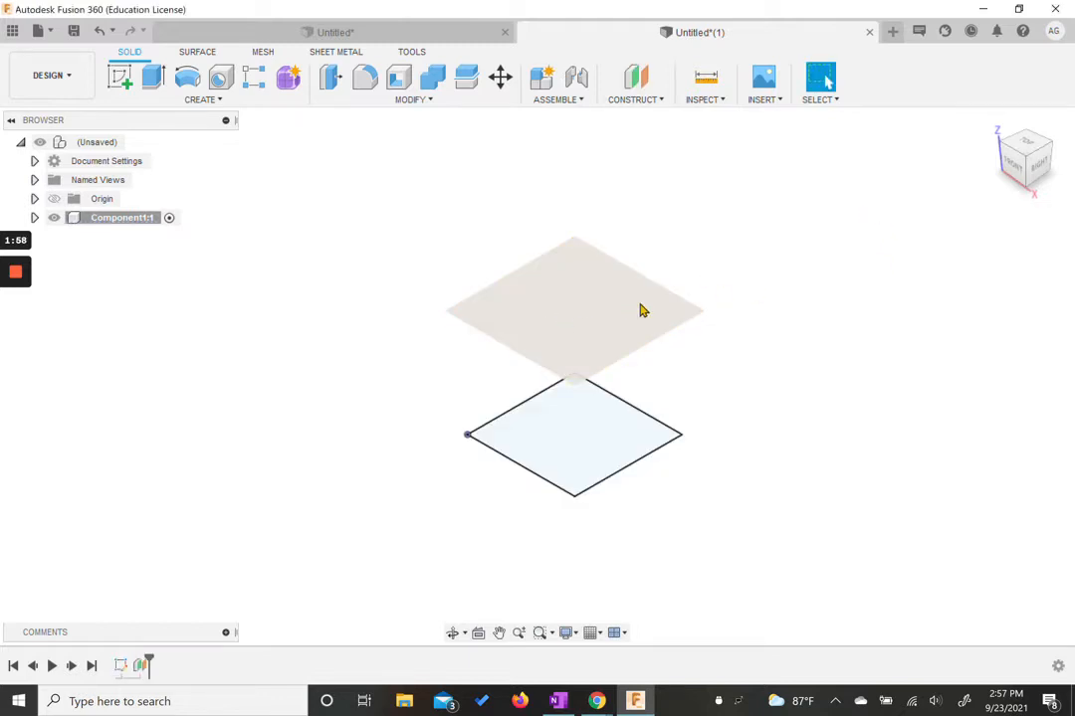
Step: Sketch a 25 mm diameter circle on the offset plane, centred over the square, and finish the sketch
mouse_move(1027, 149)
left_mouse_down()
mouse_move(982, 153)
mouse_move(1026, 159)
left_mouse_up()
left_click(621, 291)
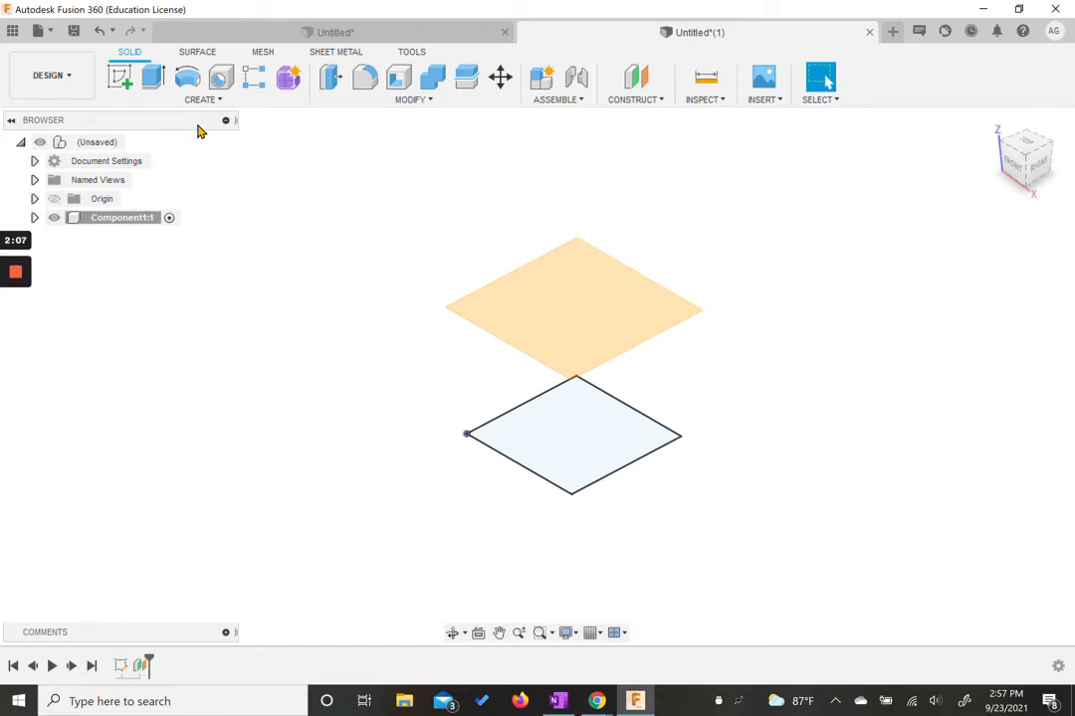
left_click(118, 79)
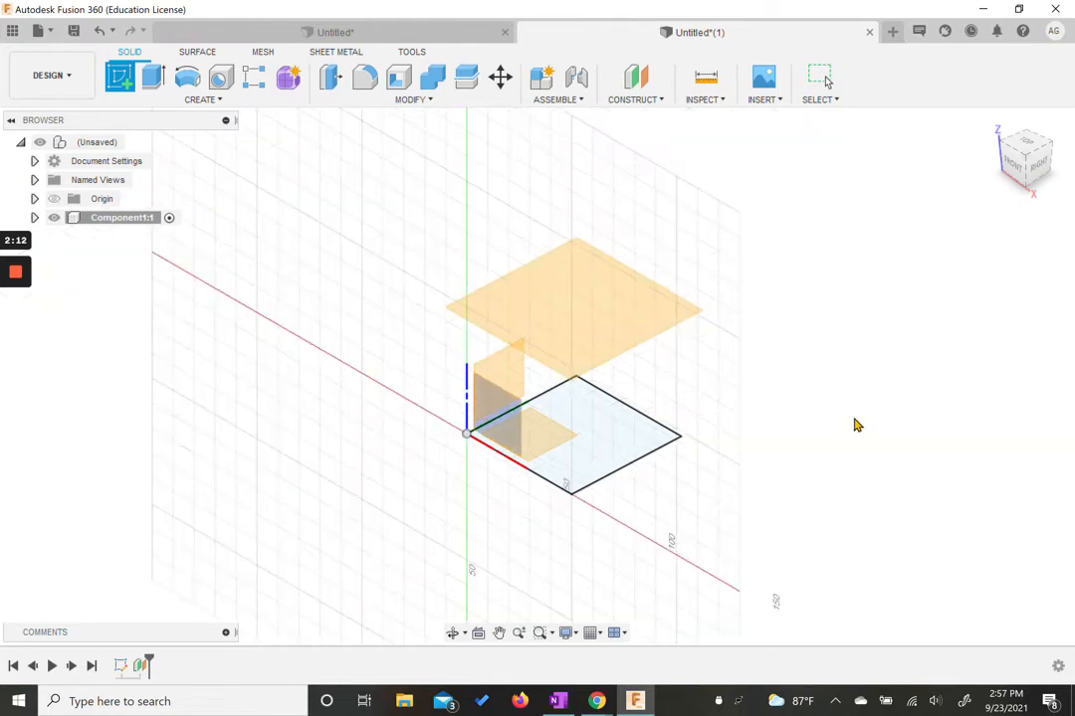
left_click(661, 322)
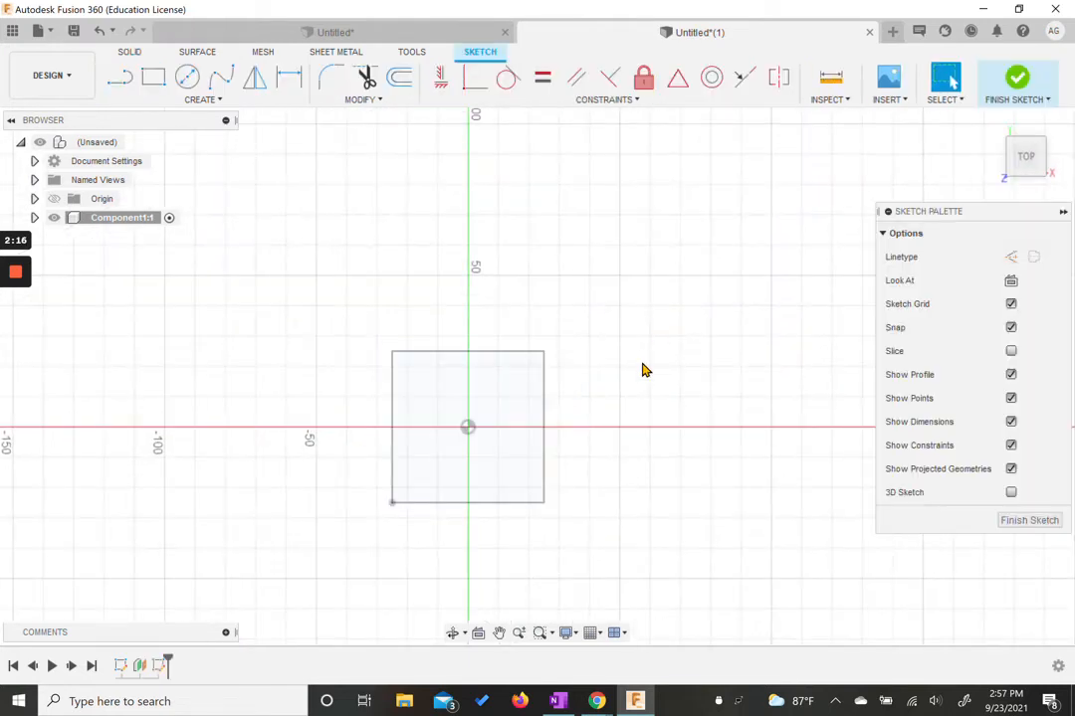
middle_click_drag(641, 370, 678, 319)
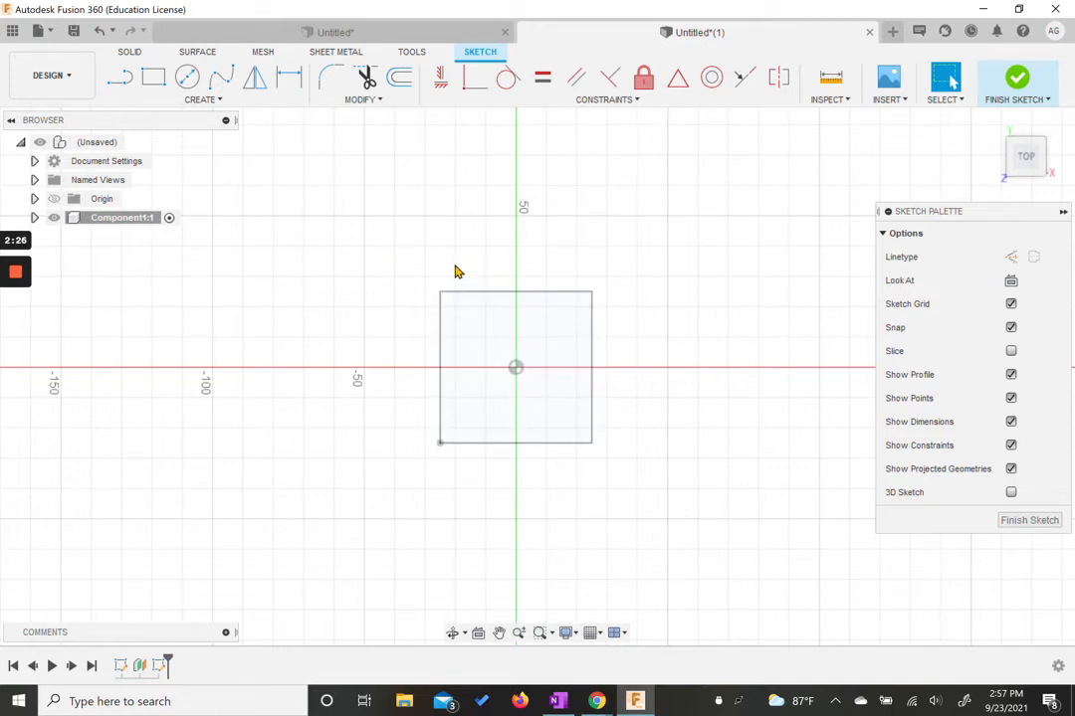
left_click(193, 83)
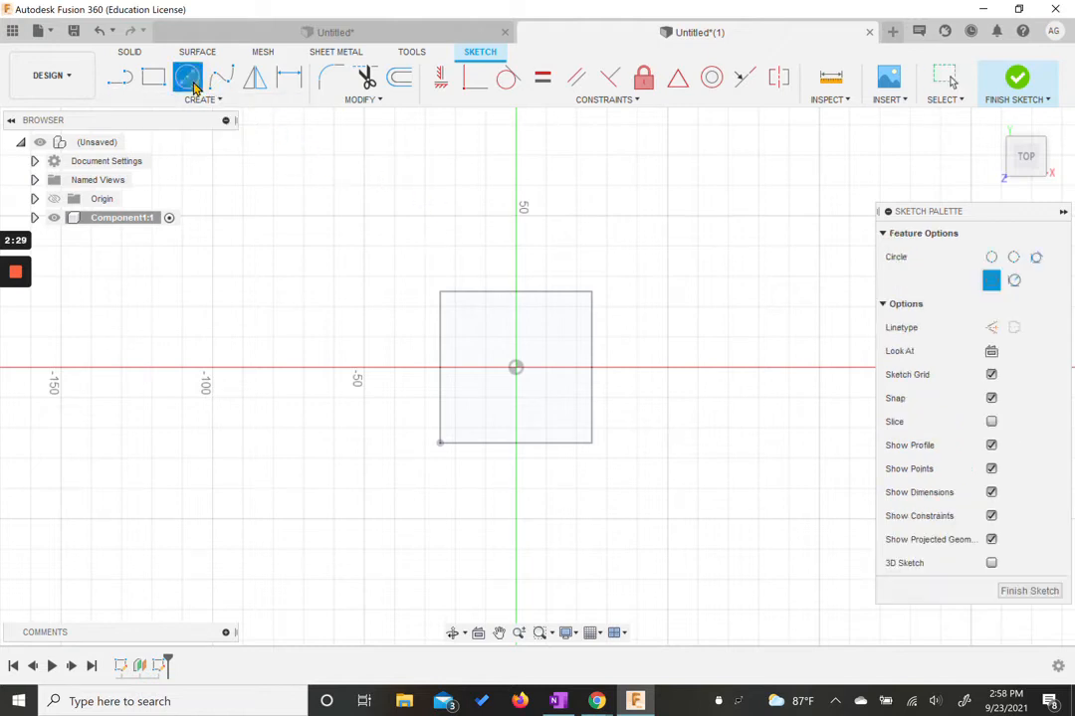
left_click(515, 368)
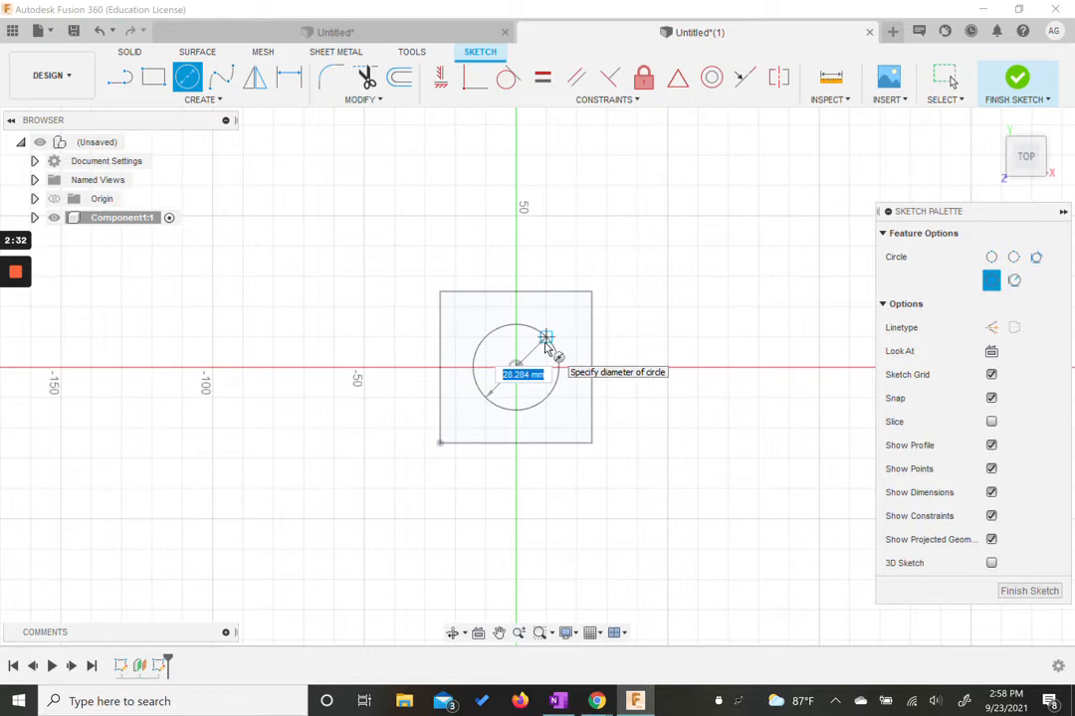
type("25")
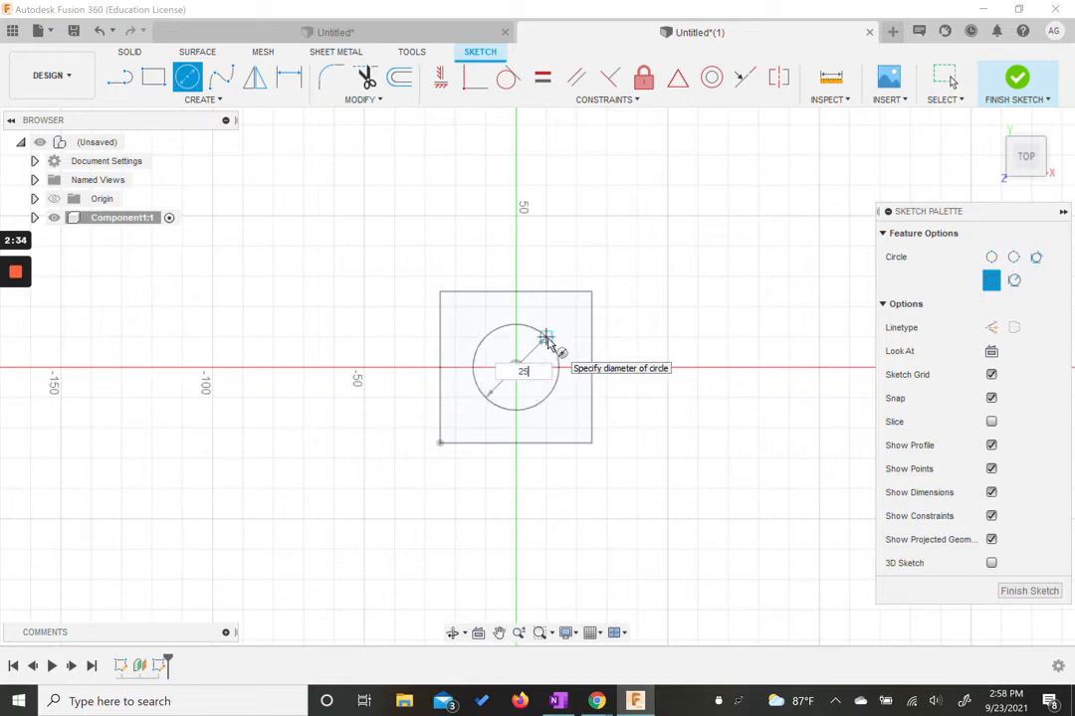
key("Return")
key("Escape")
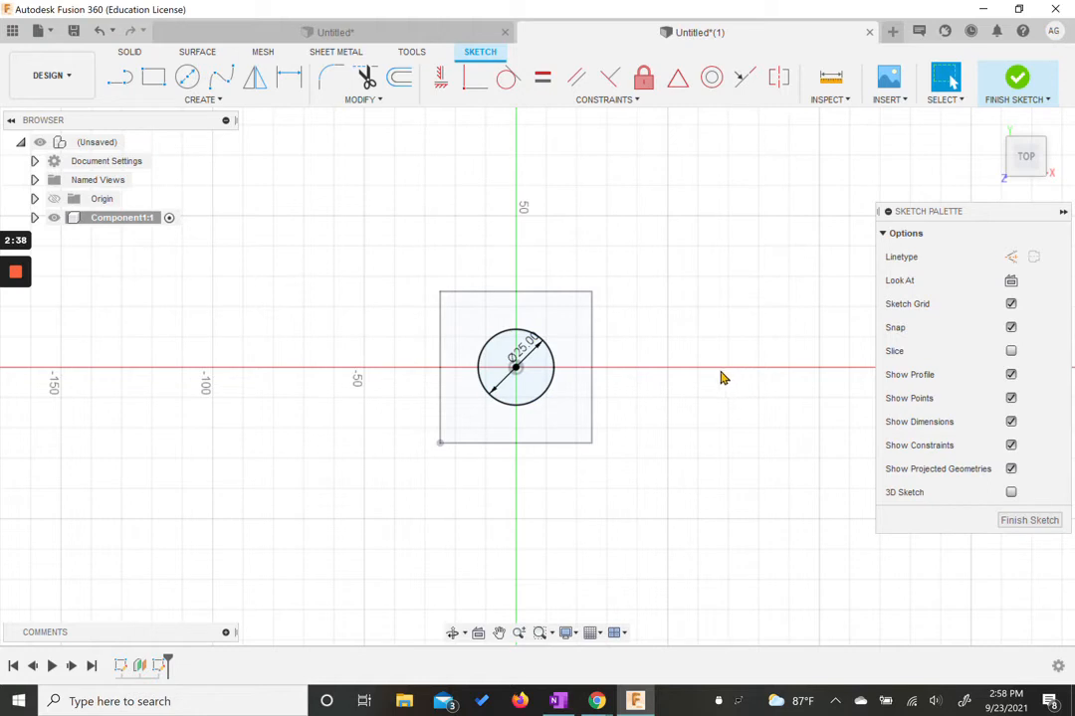
left_click(513, 381)
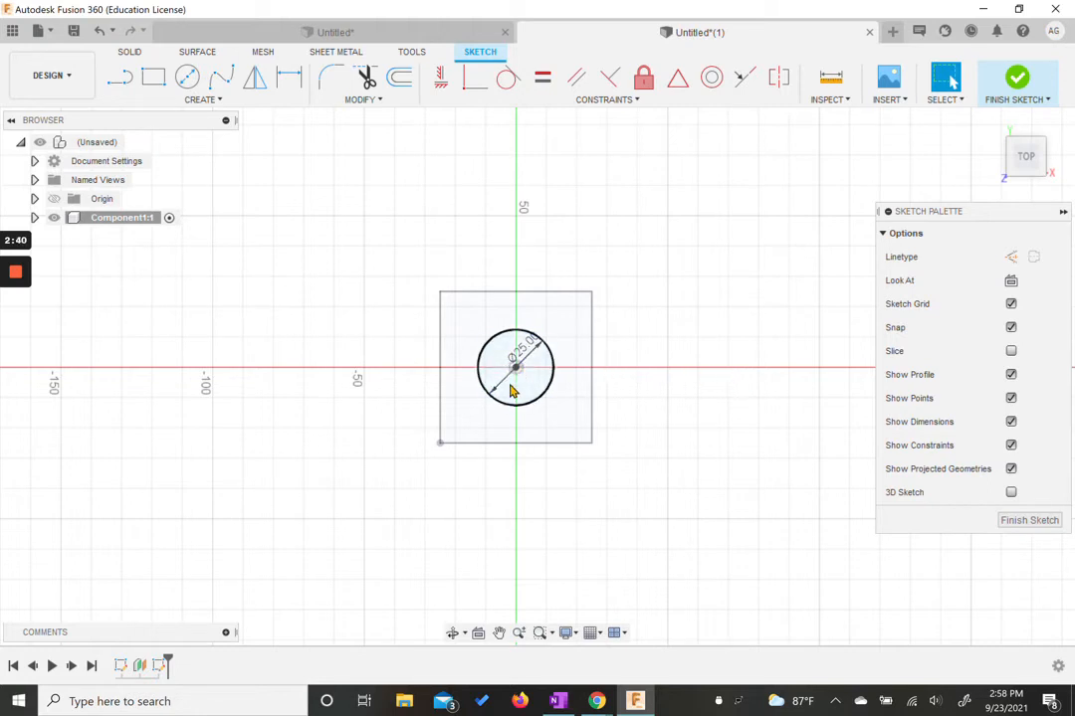
left_click(653, 421)
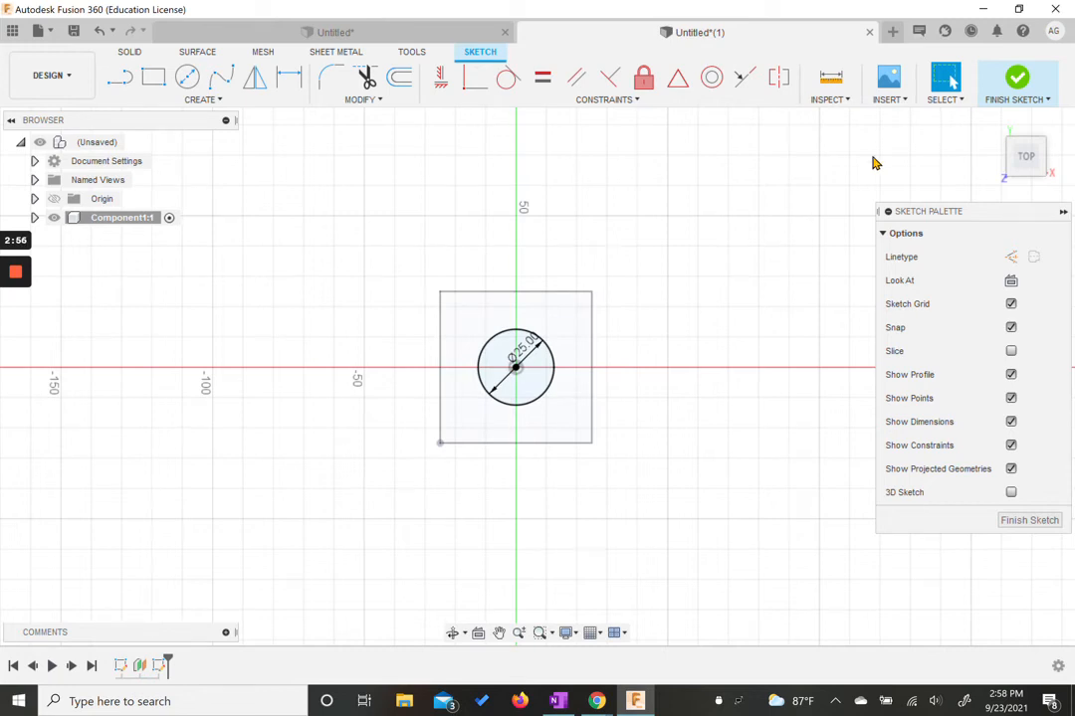
left_click(1018, 85)
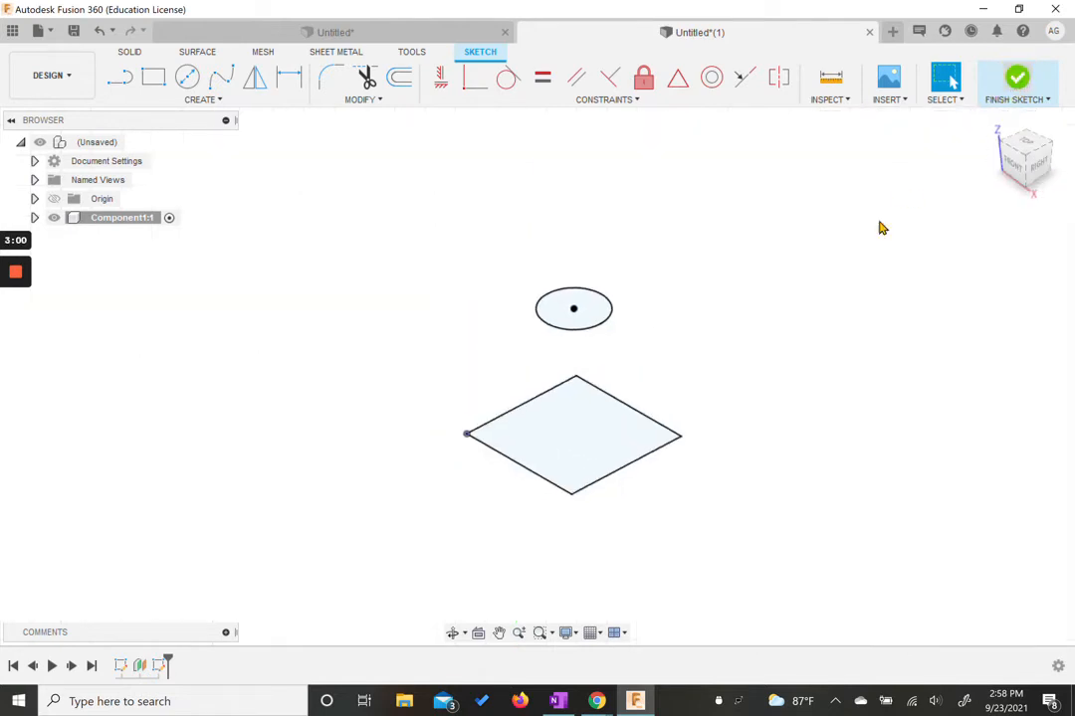
Step: Create a second construction plane offset 50 mm above the circle profile
middle_click_drag(758, 352, 725, 376)
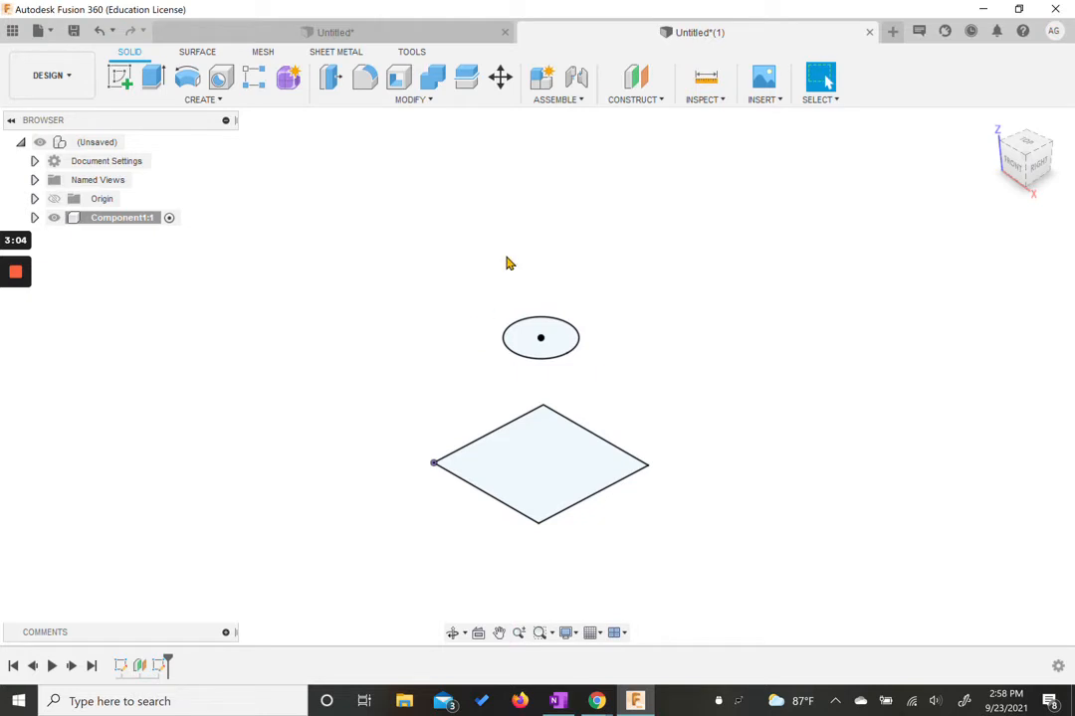
left_click(645, 103)
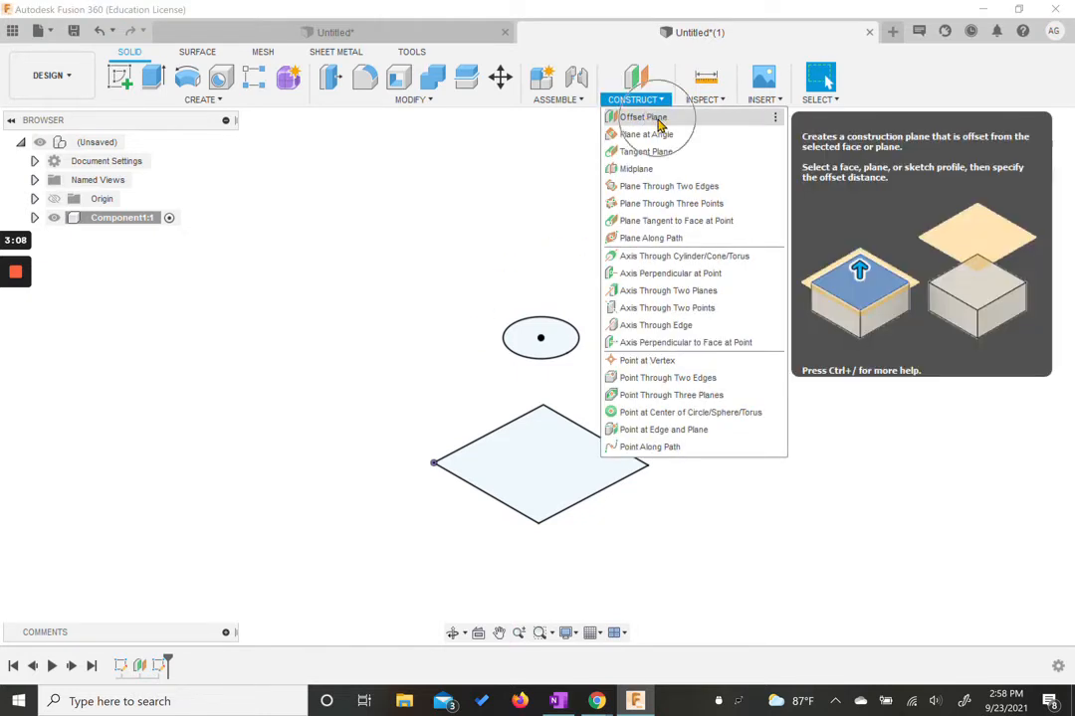
left_click(649, 118)
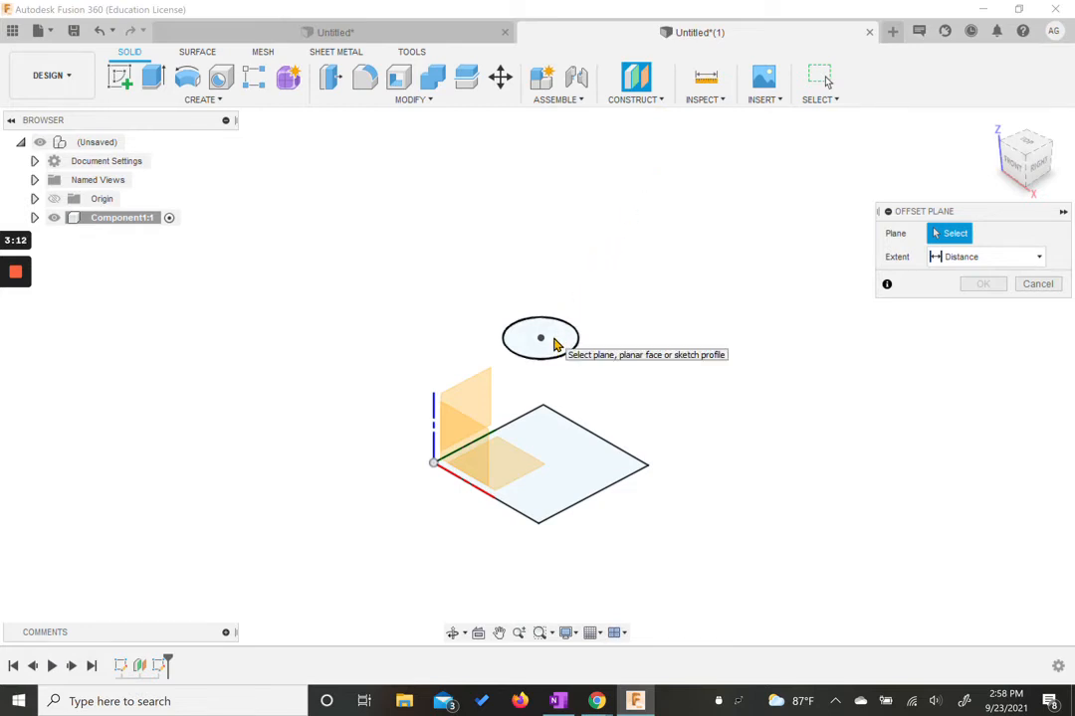
left_click(555, 340)
left_click_drag(540, 326, 561, 191)
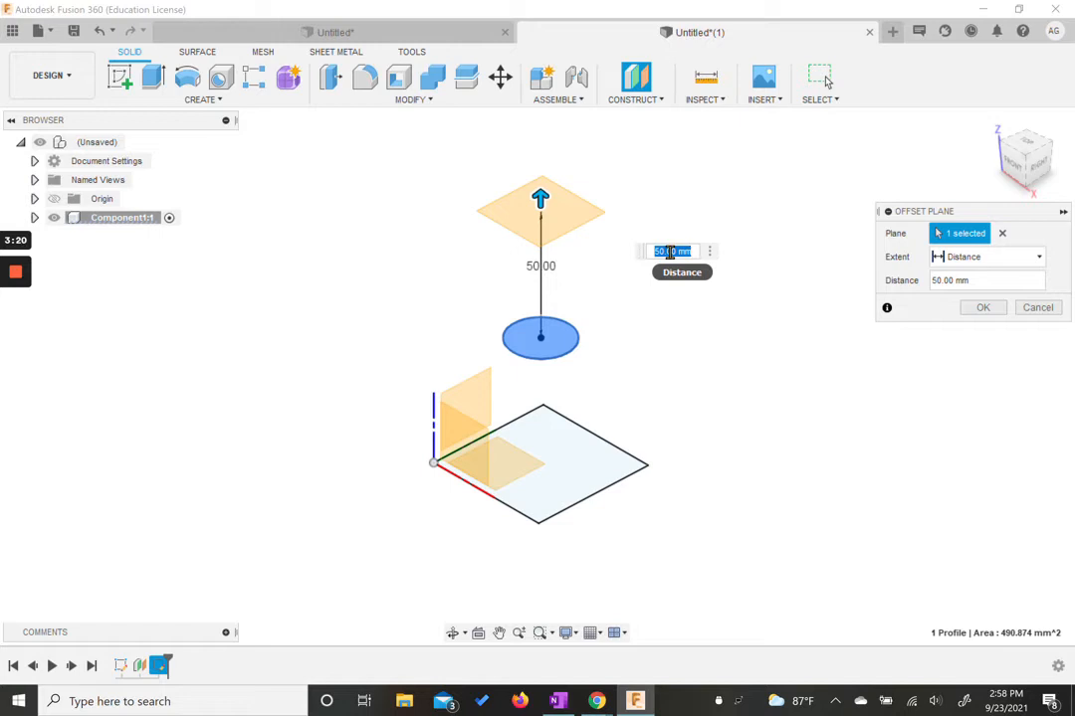
key("Return")
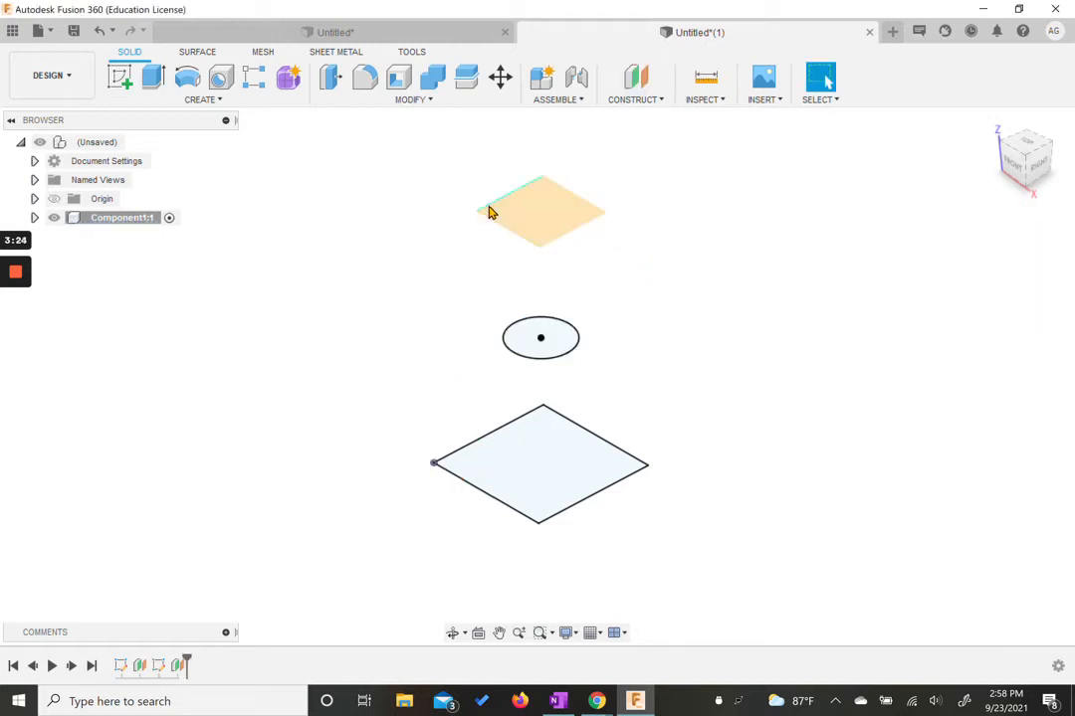
Step: Sketch a six-sided circumscribed polygon with a 20 mm inscribed radius on the upper offset plane, centred over the circle, and finish the sketch
left_click(119, 76)
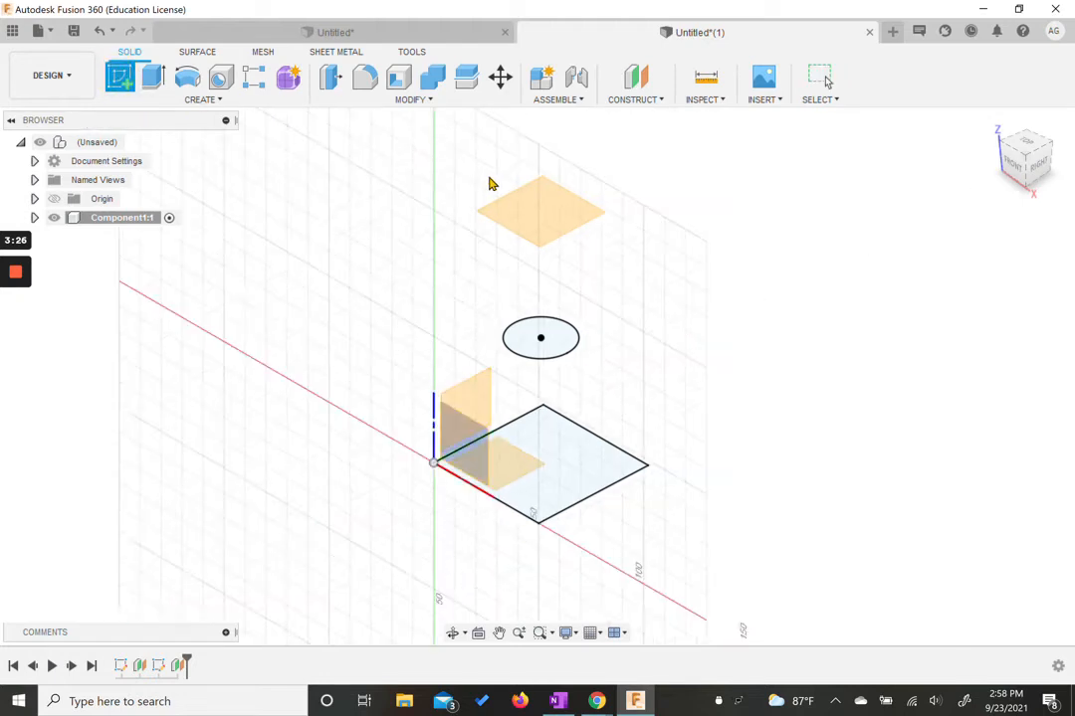
left_click(562, 217)
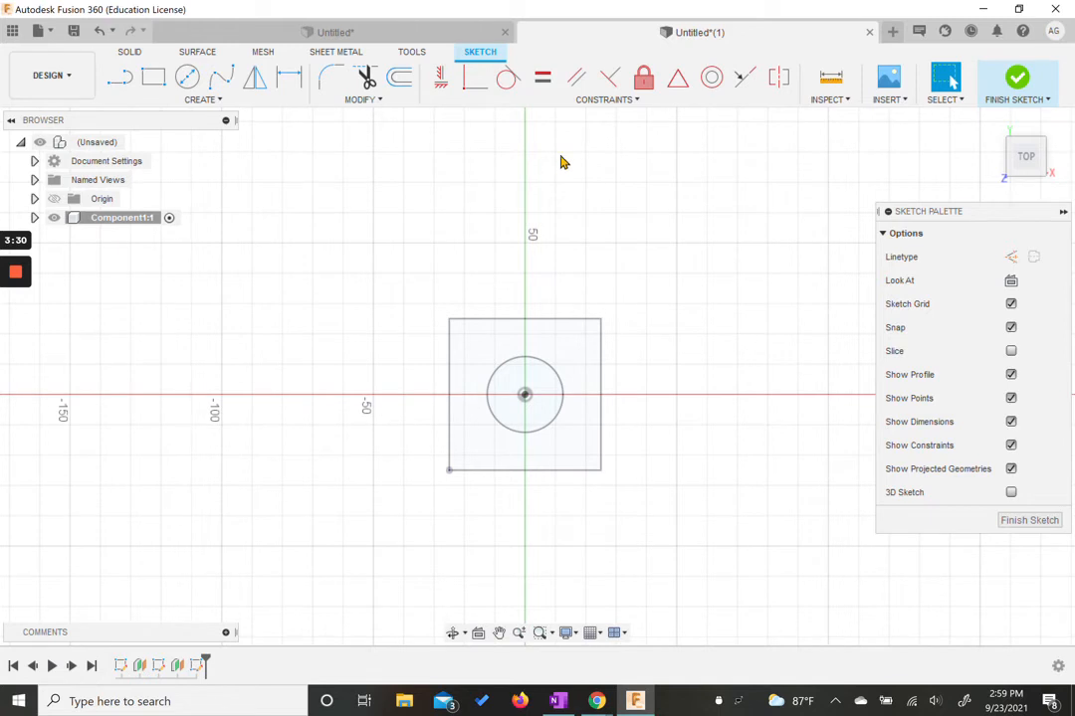
left_click(210, 101)
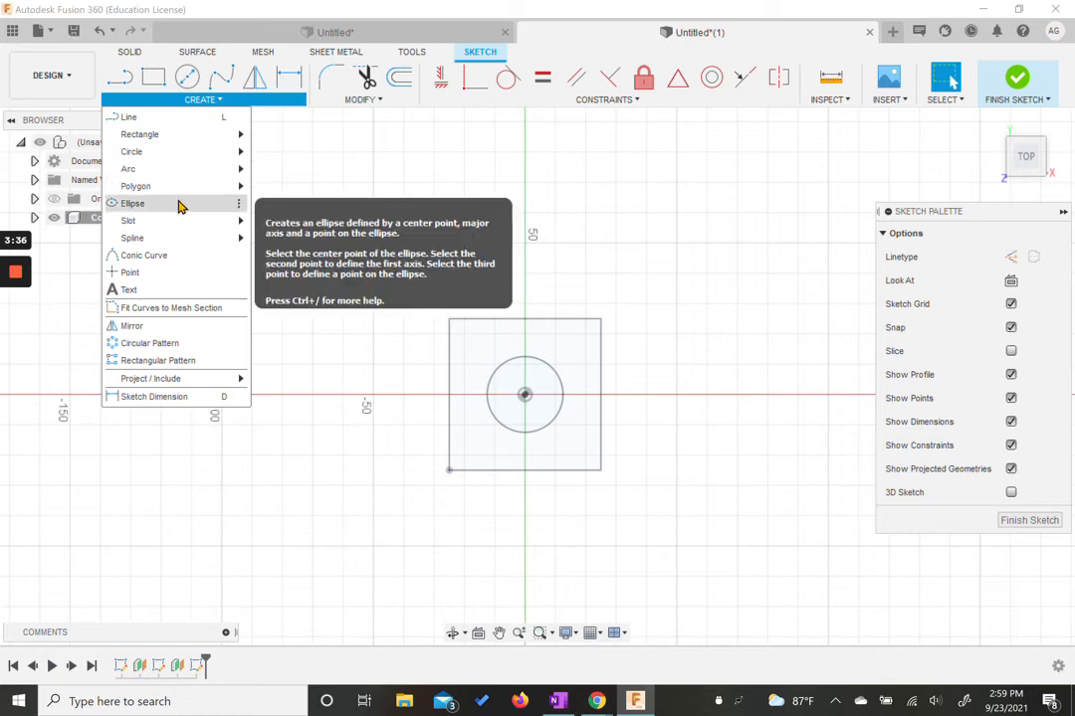
mouse_move(199, 195)
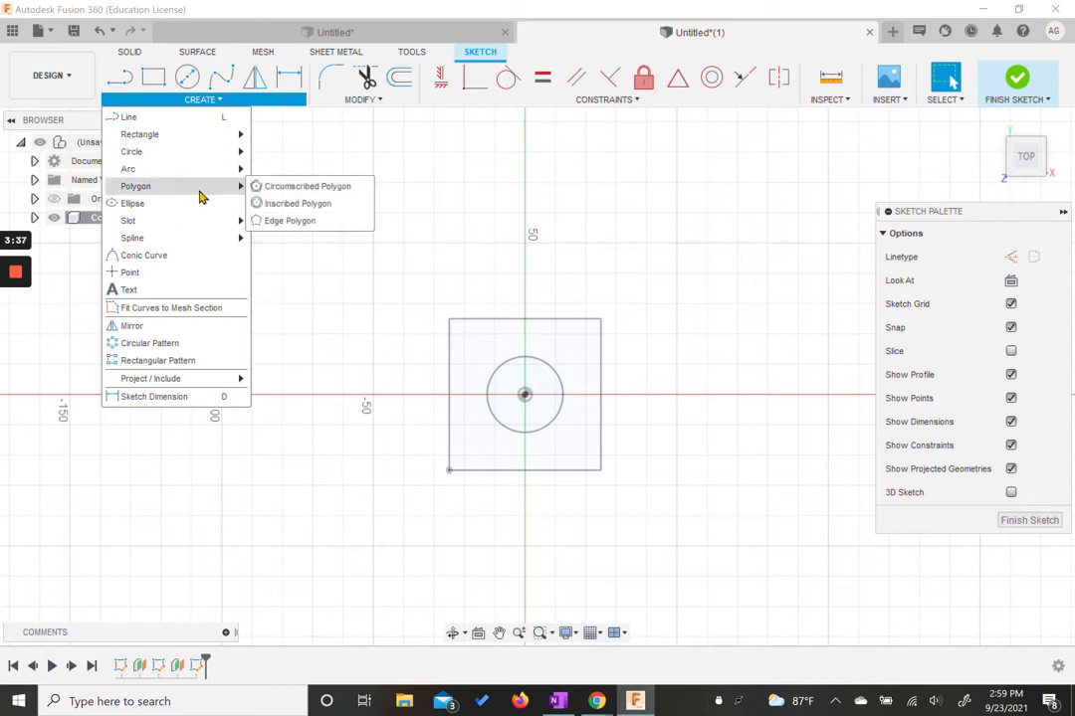
left_click(310, 193)
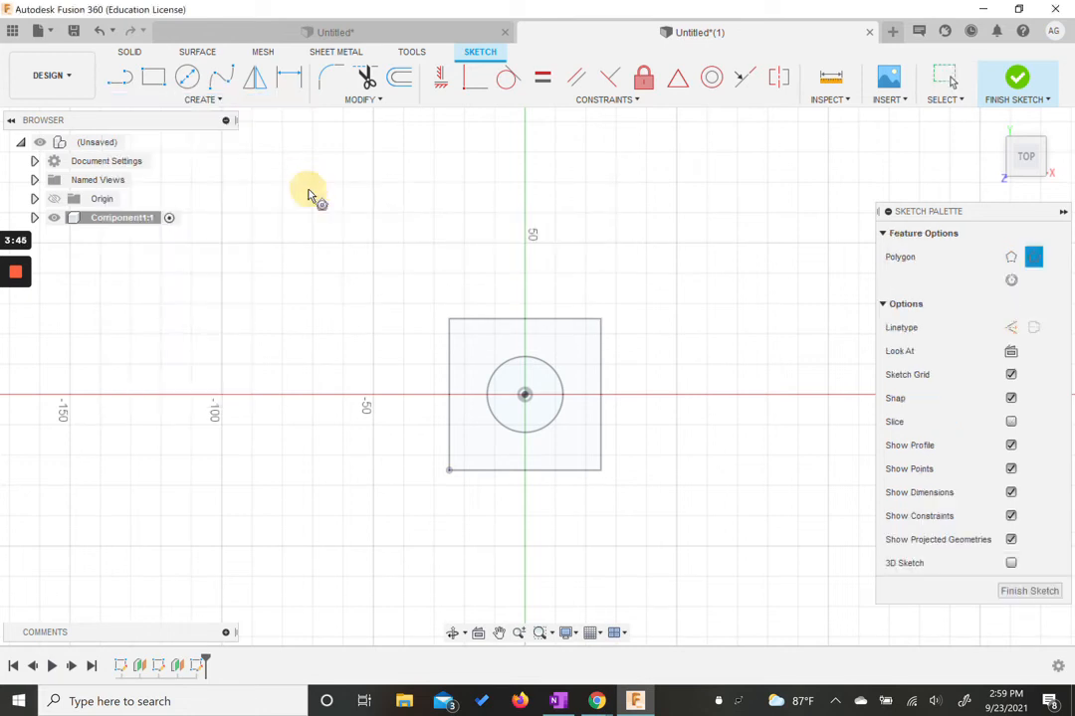
left_click(524, 396)
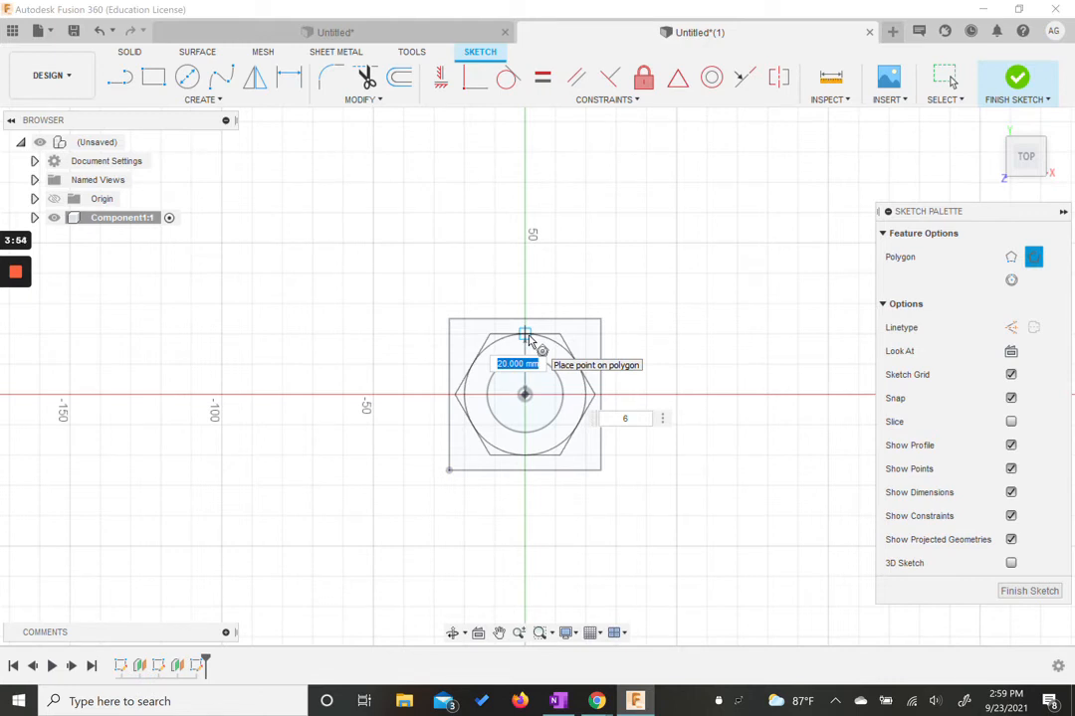
left_click(528, 340)
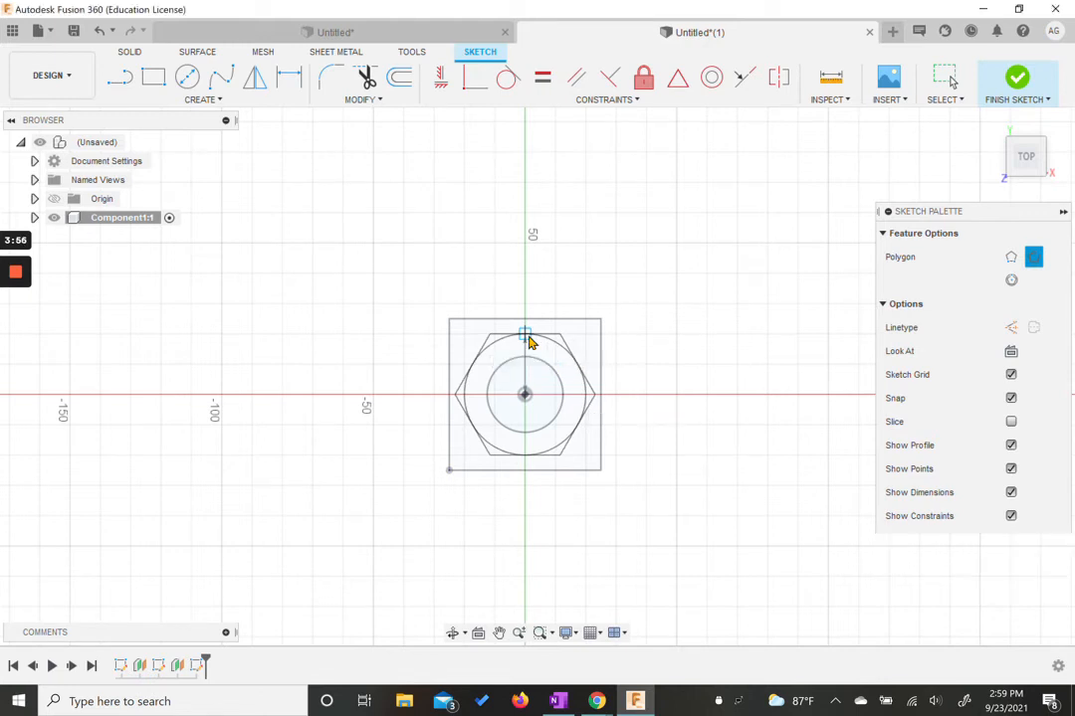
key("Escape")
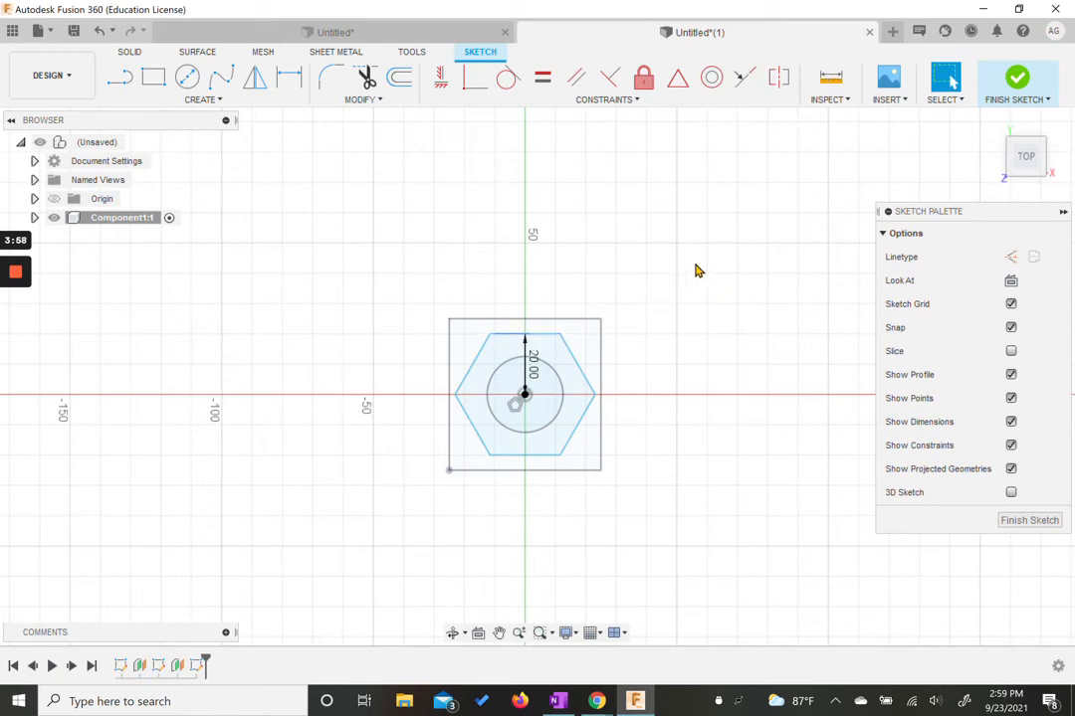
left_click(1016, 81)
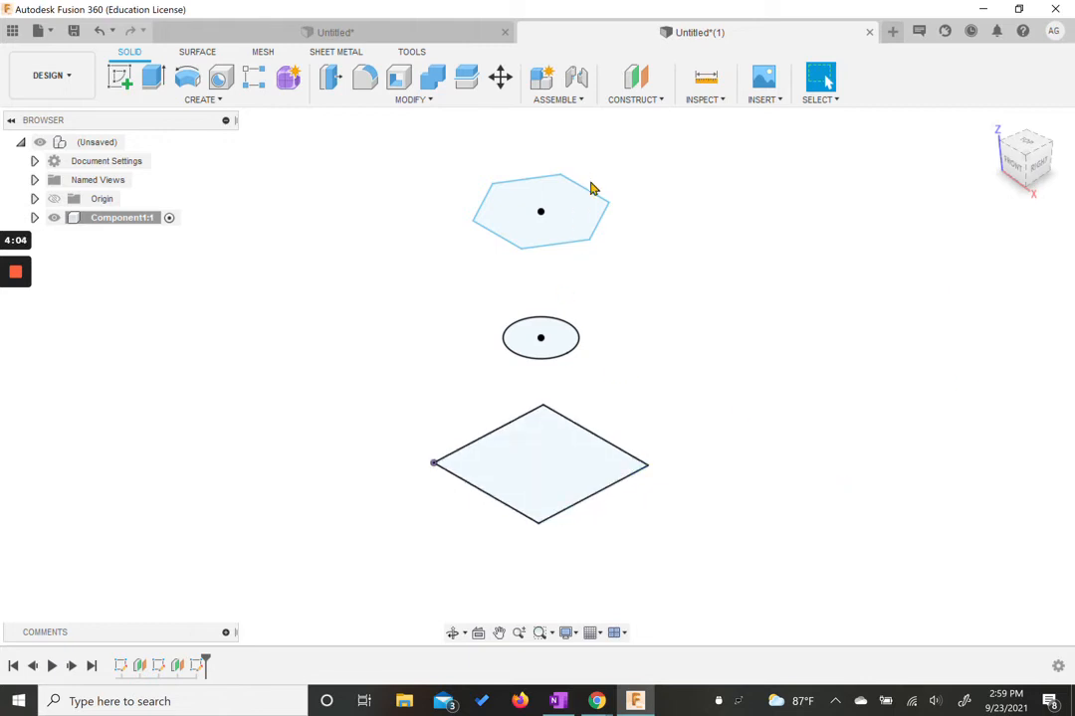
Step: Loft the square, circle and hexagon profiles, in that order from the base up, into a new body
left_click(389, 305)
left_click(218, 101)
left_click(218, 100)
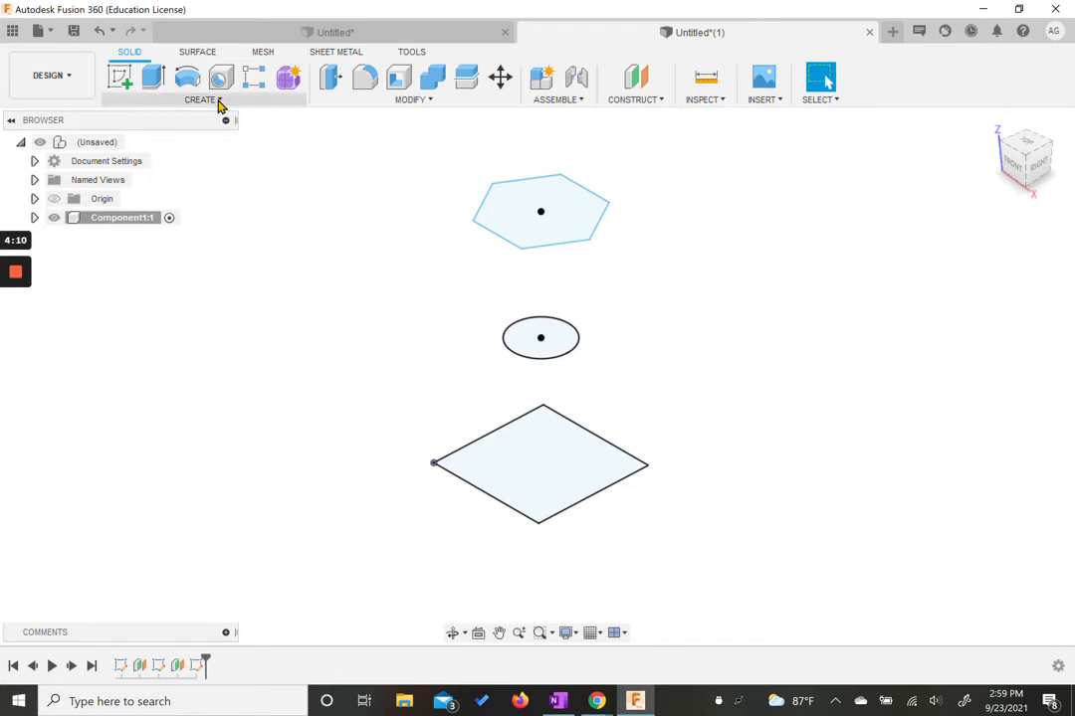
left_click(218, 100)
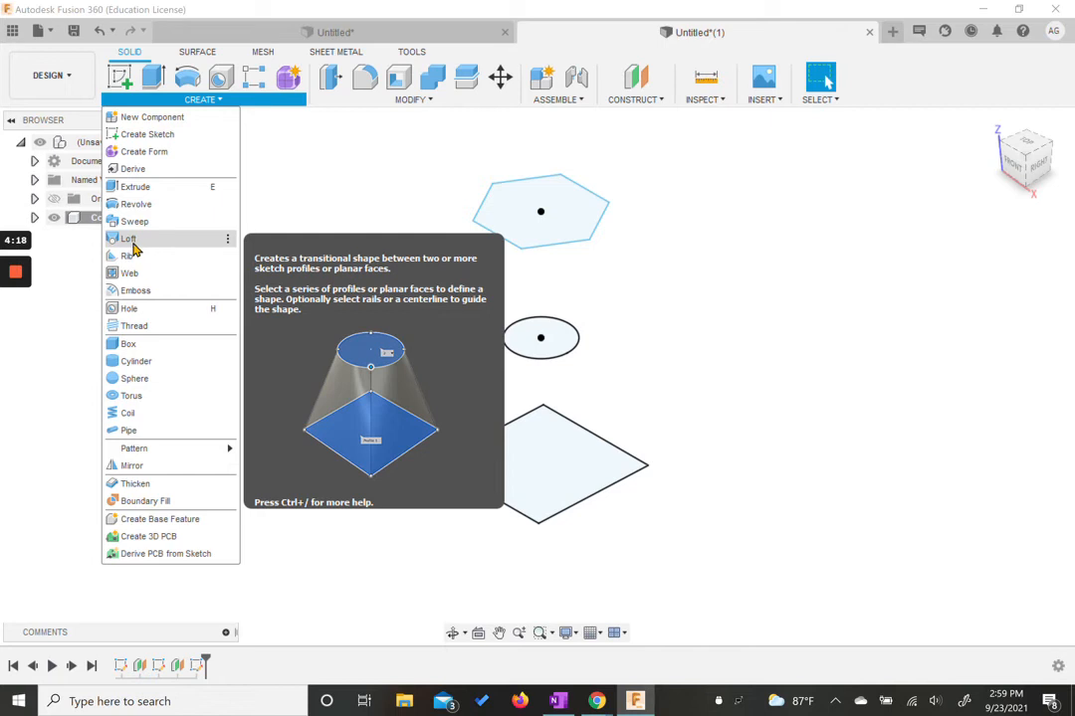
left_click(129, 240)
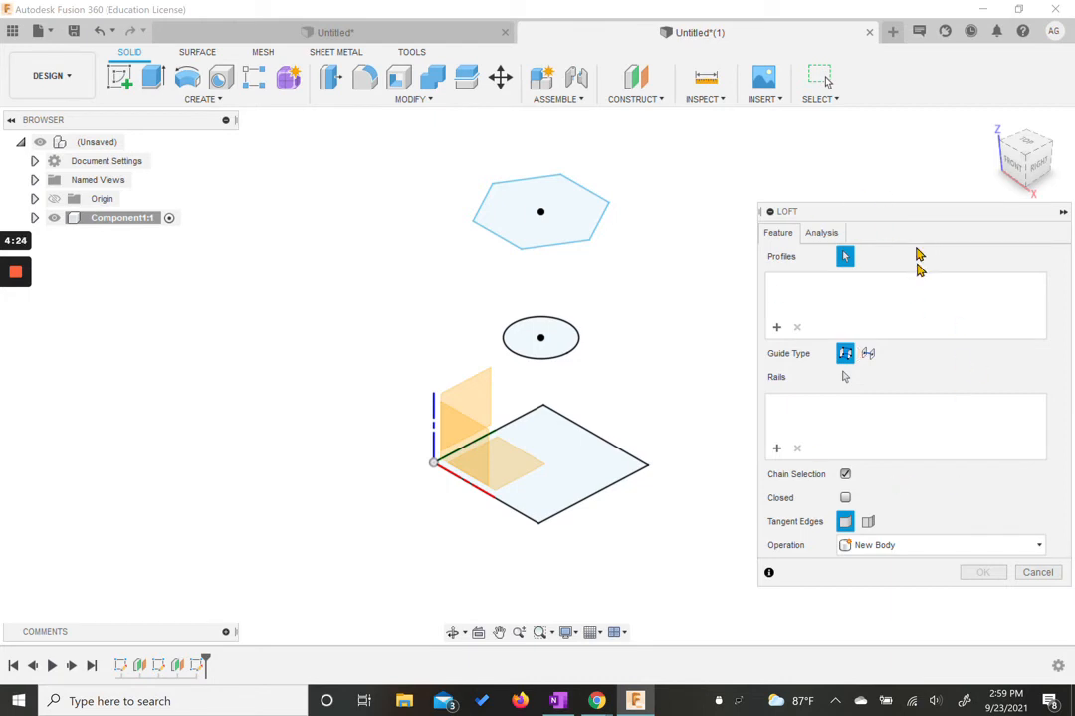
left_click_drag(923, 218, 909, 214)
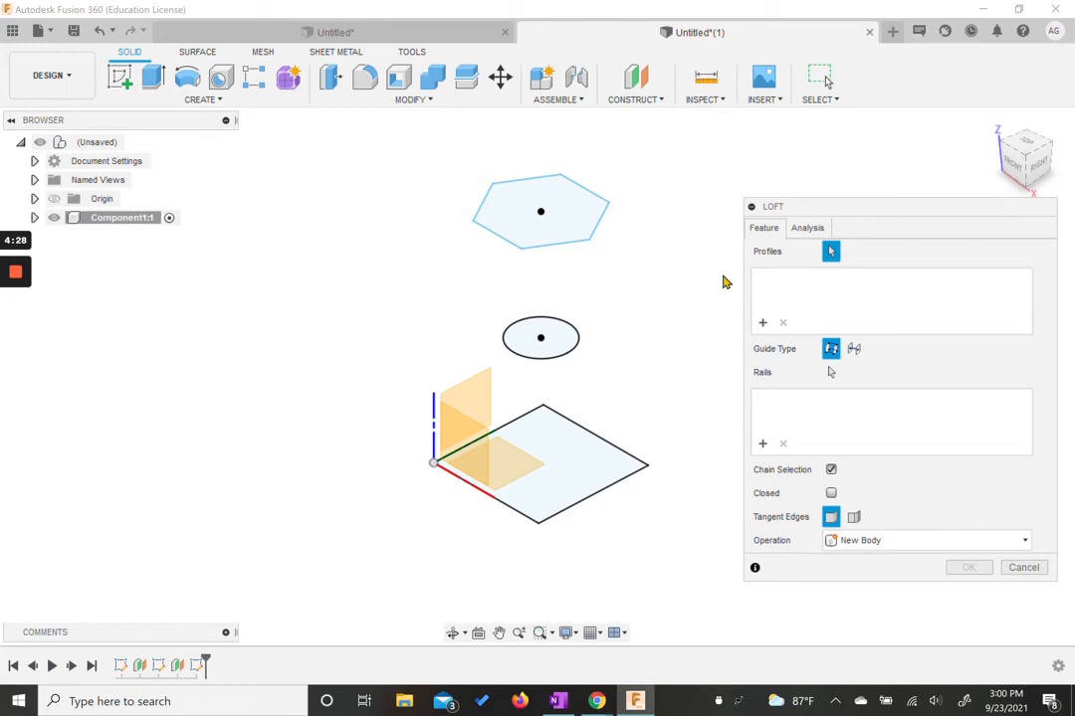
left_click(582, 468)
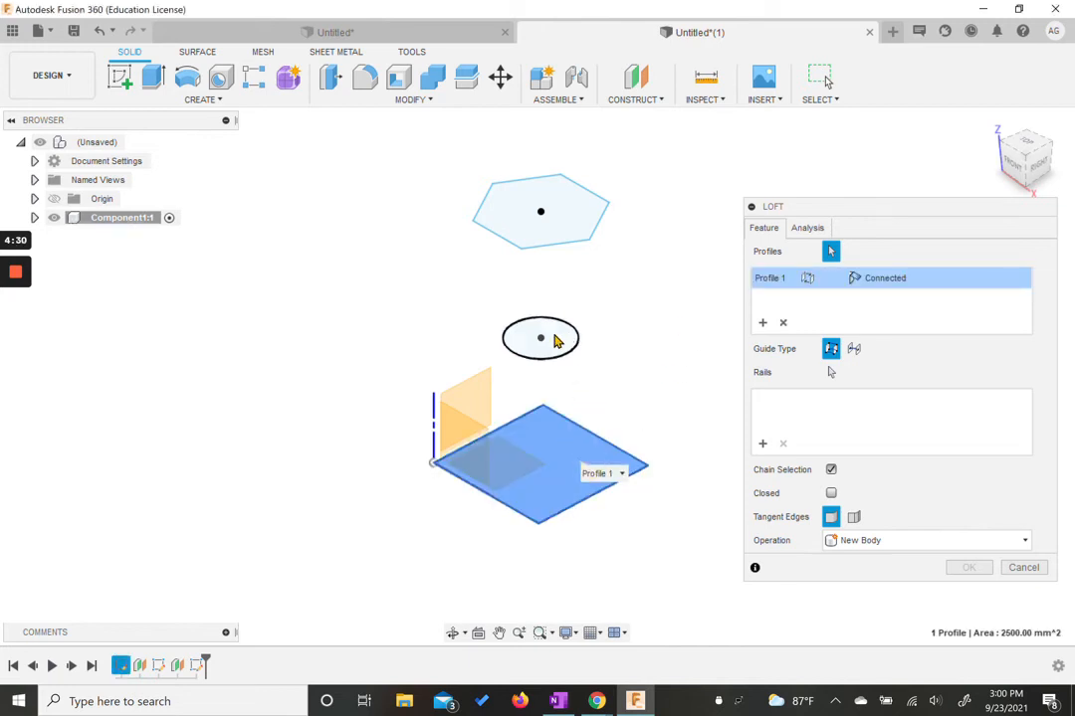
left_click(554, 339)
left_click(564, 220)
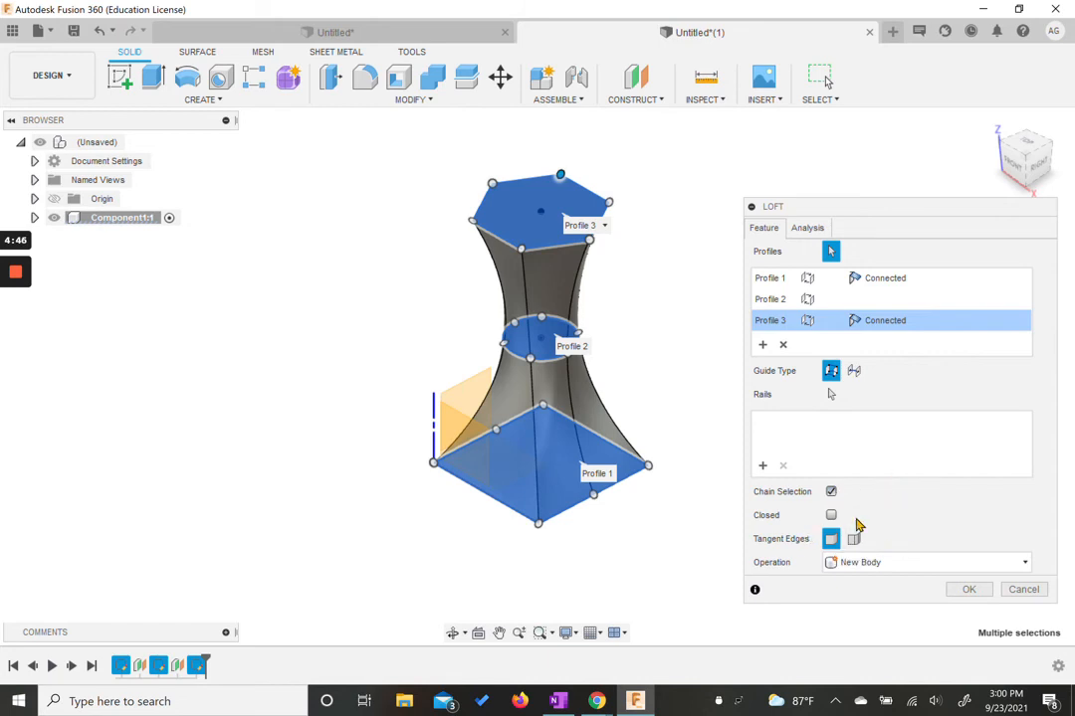
left_click(958, 588)
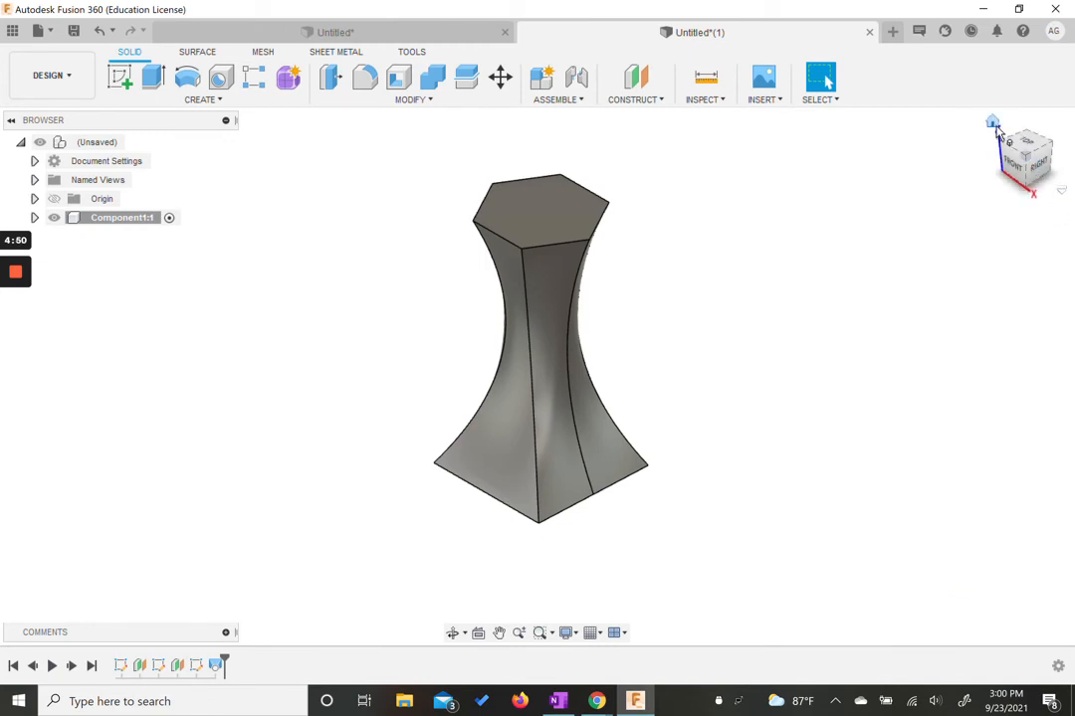
Step: Examine the lofted body from the home view and other angles, and play back its design history
left_click(993, 123)
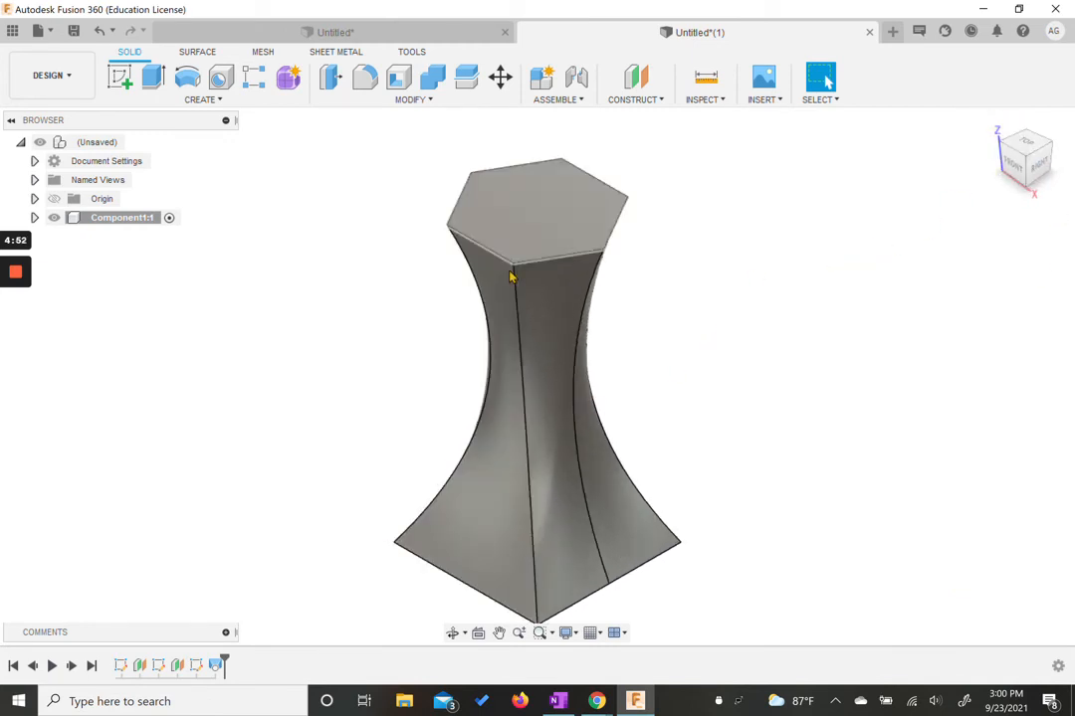
left_click_drag(851, 411, 833, 412)
mouse_move(1030, 179)
left_mouse_down()
mouse_move(931, 140)
mouse_move(906, 96)
mouse_move(953, 87)
mouse_move(998, 105)
mouse_move(1034, 167)
left_mouse_up()
mouse_move(25, 165)
left_mouse_down()
mouse_move(1053, 159)
mouse_move(1009, 149)
mouse_move(1043, 197)
mouse_move(1036, 148)
mouse_move(982, 136)
mouse_move(980, 120)
mouse_move(981, 173)
mouse_move(1015, 184)
mouse_move(1048, 159)
mouse_move(7, 156)
mouse_move(1064, 167)
mouse_move(990, 119)
mouse_move(1015, 150)
left_mouse_up()
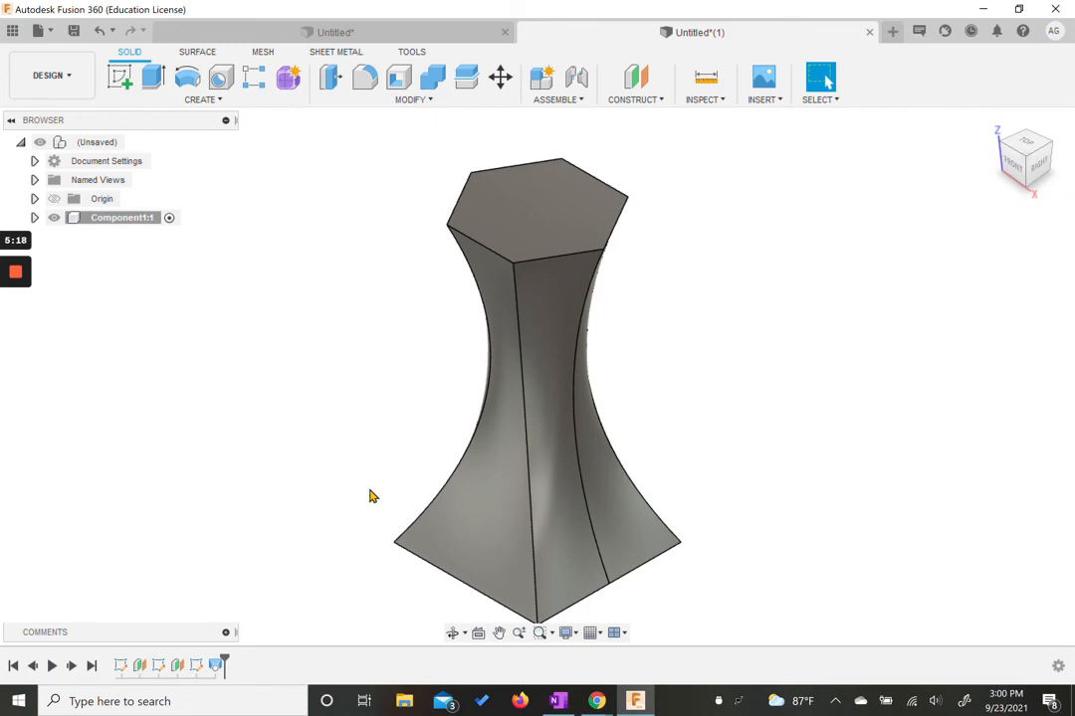
left_click(279, 676)
left_click(260, 677)
left_click(254, 667)
left_click(254, 667)
left_click(51, 666)
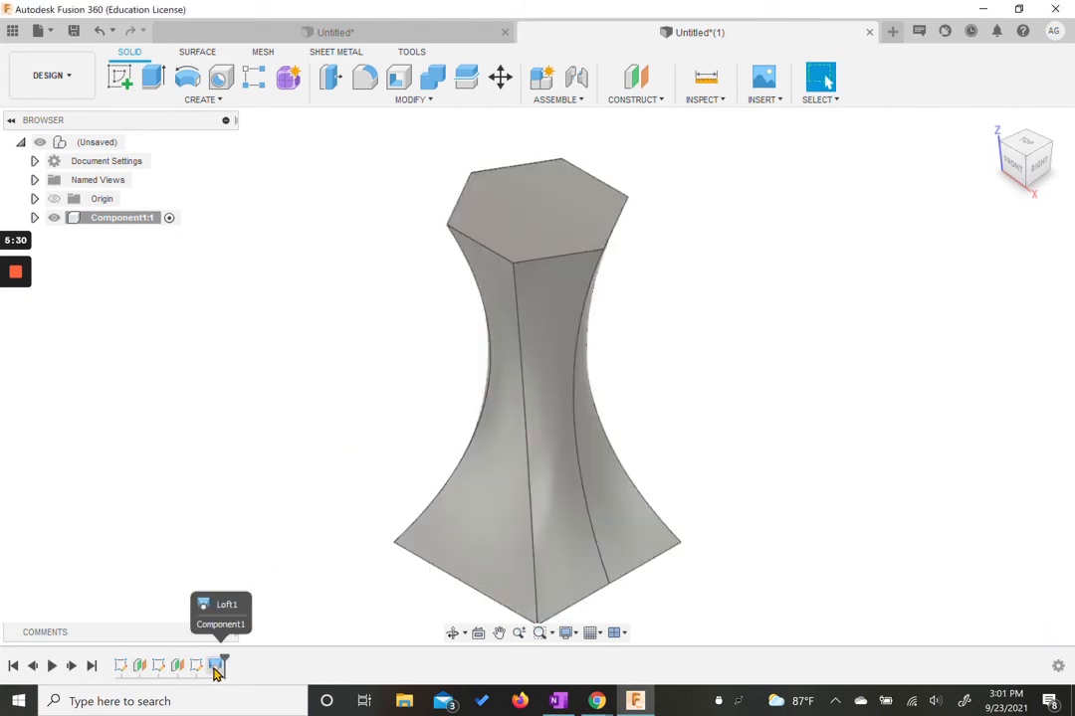
Step: Edit the middle circle's sketch, set its diameter to 30 mm, and finish the sketch
double_click(159, 667)
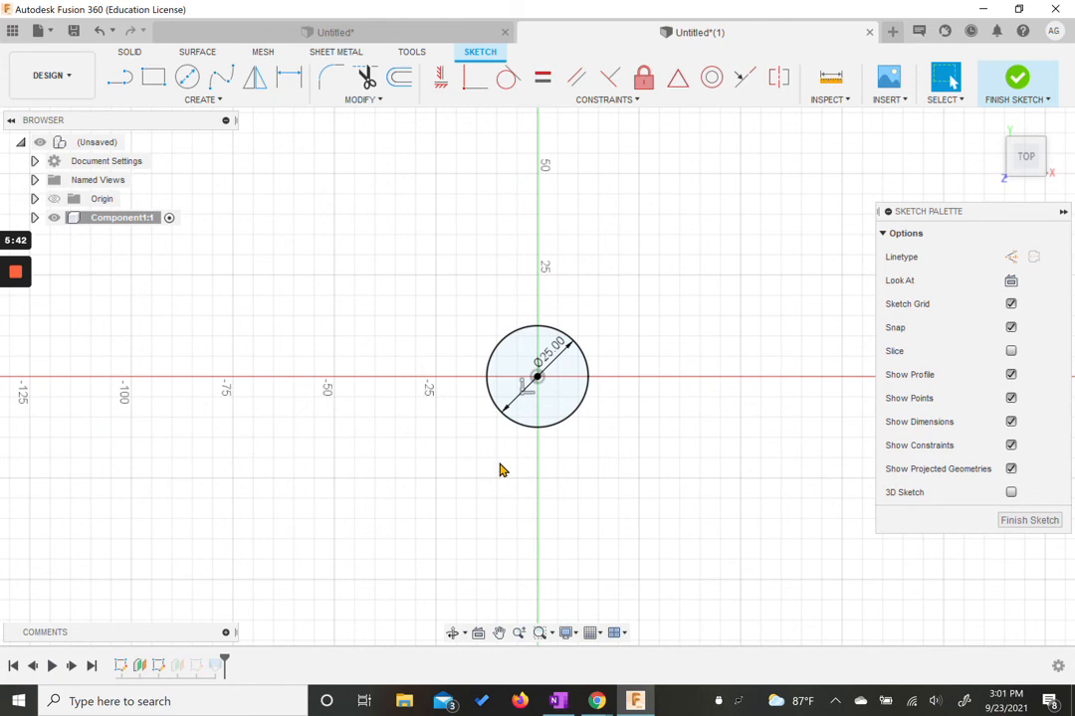
double_click(550, 354)
type("3")
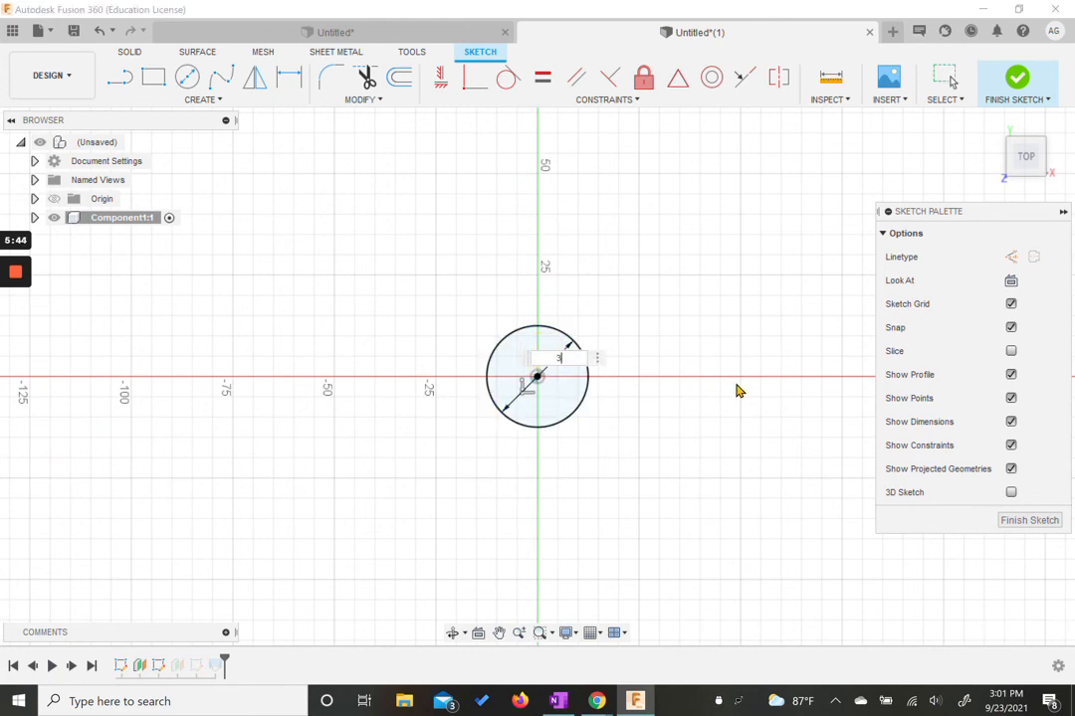
key("Return")
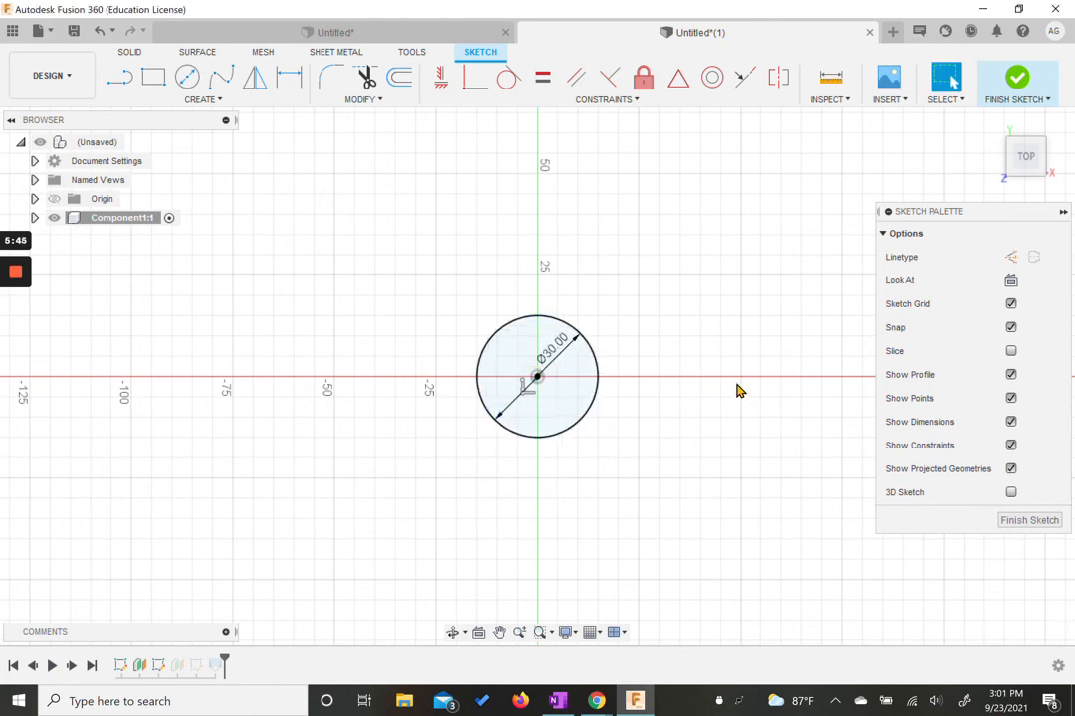
left_click(1007, 82)
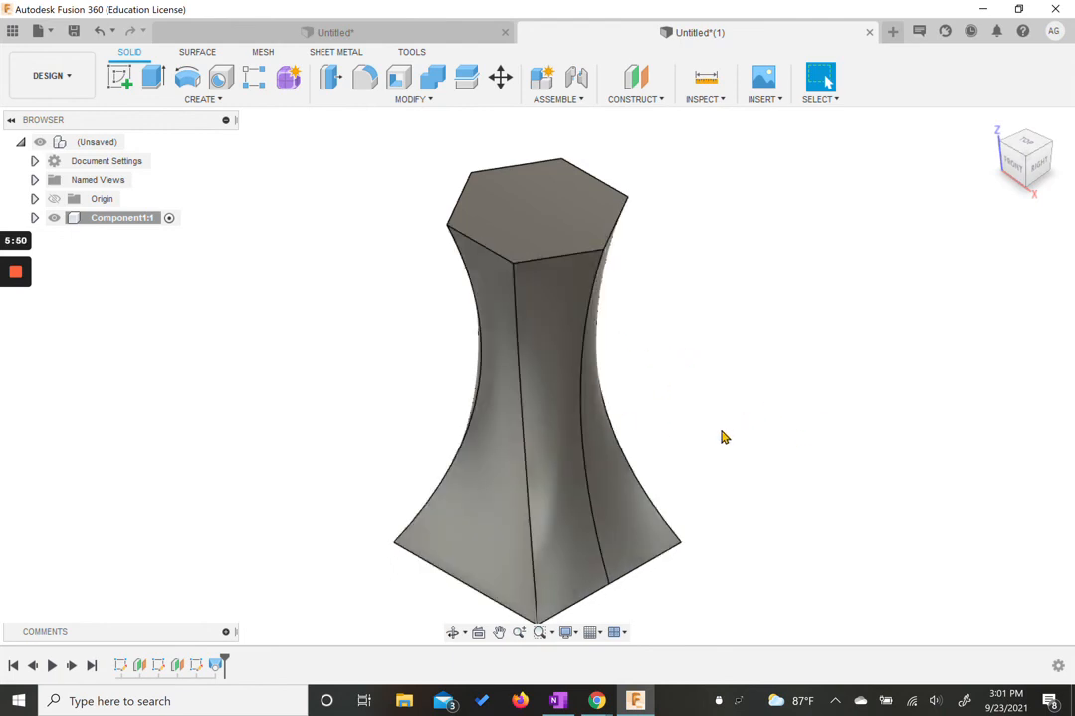
right_click(158, 665)
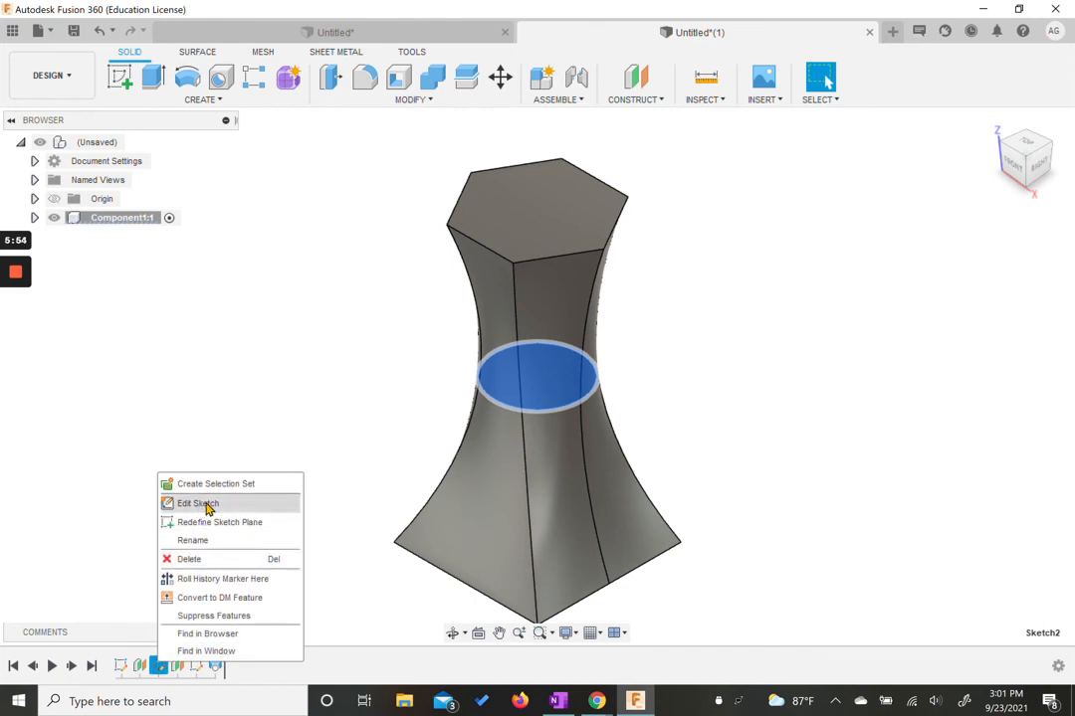
left_click(262, 434)
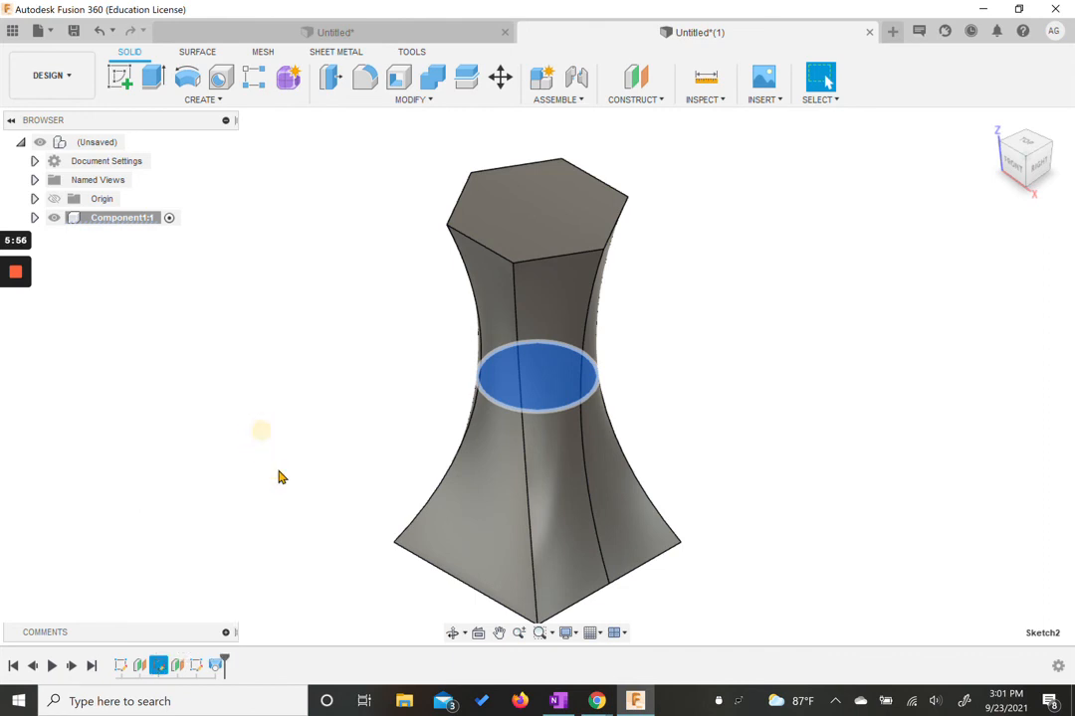
left_click(309, 554)
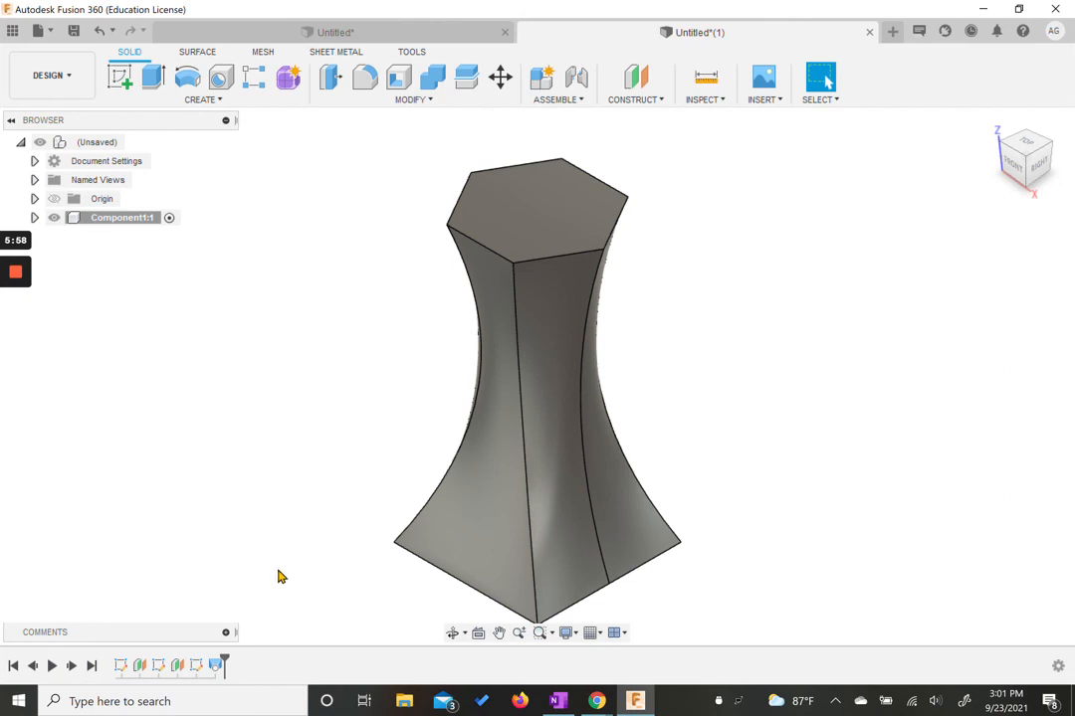
mouse_move(709, 348)
middle_mouse_down("shift")
mouse_move(753, 352)
mouse_move(730, 347)
middle_mouse_up("shift")
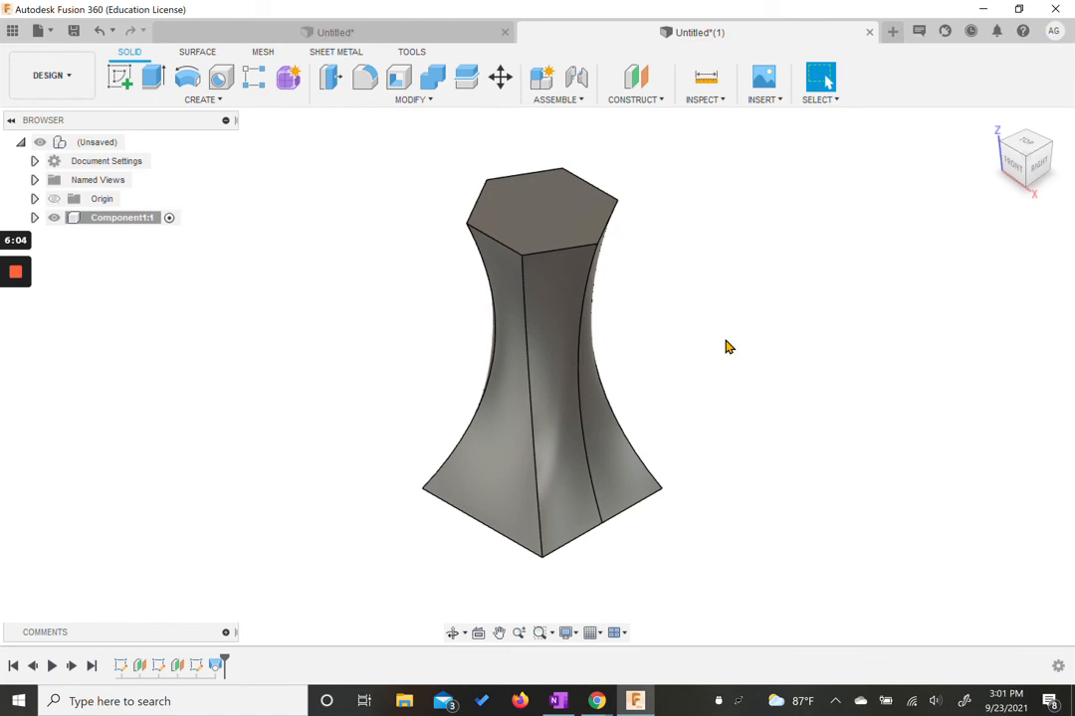